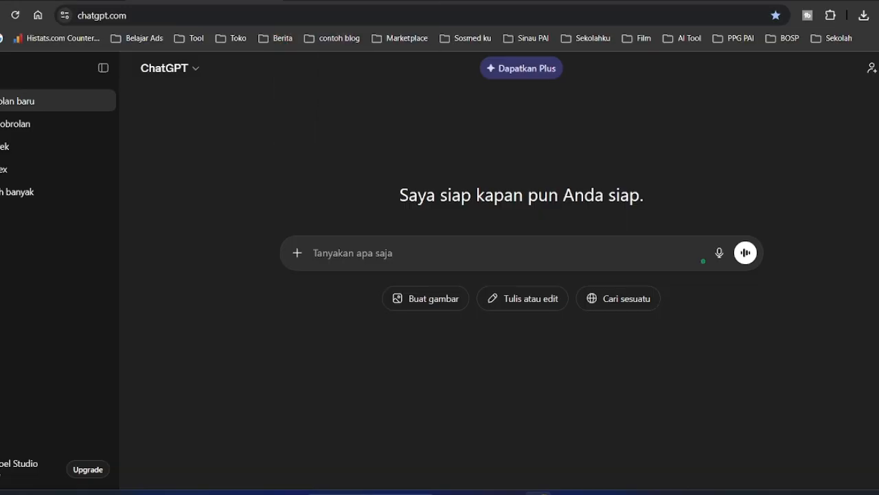
- Ask ChatGPT 'Tema atau niche yang bagus untuk dibuat konten' to get content niche ideas
click(682, 38)
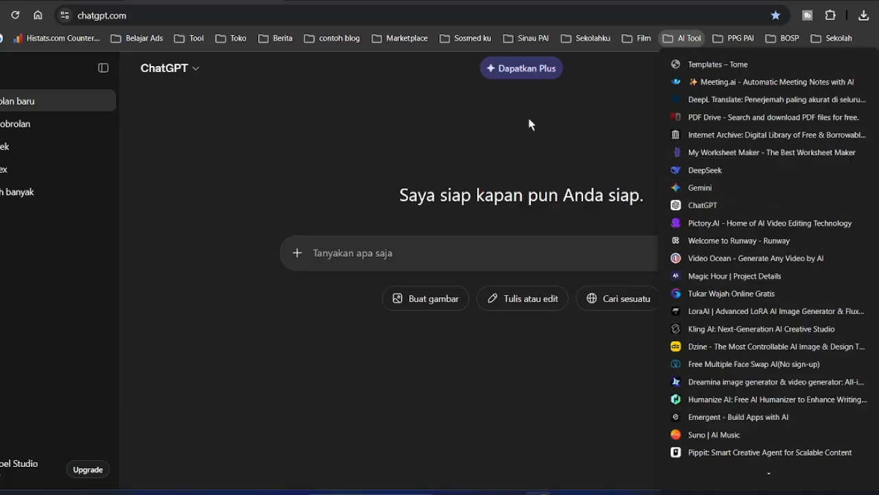
click(366, 141)
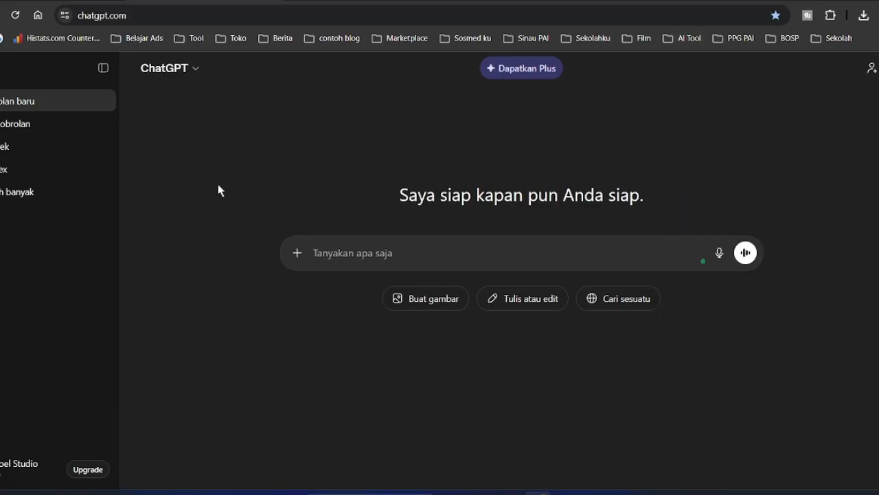
click(324, 253)
text(Tema)
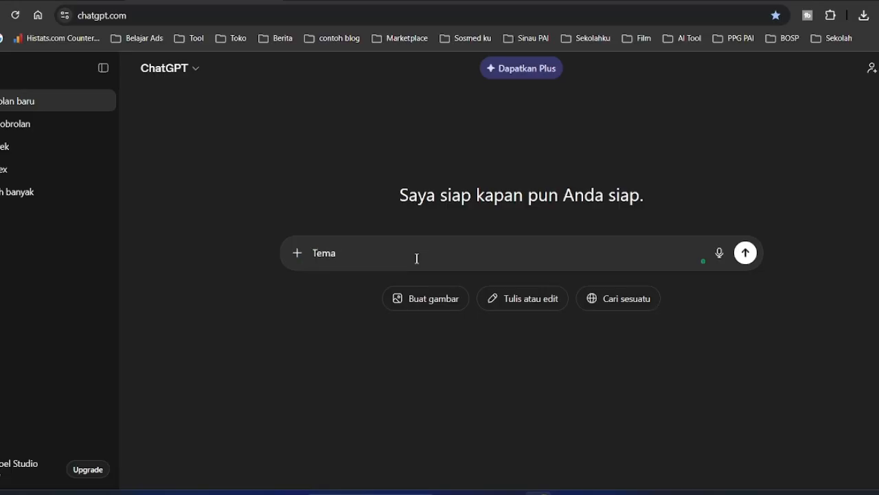
text( niche y)
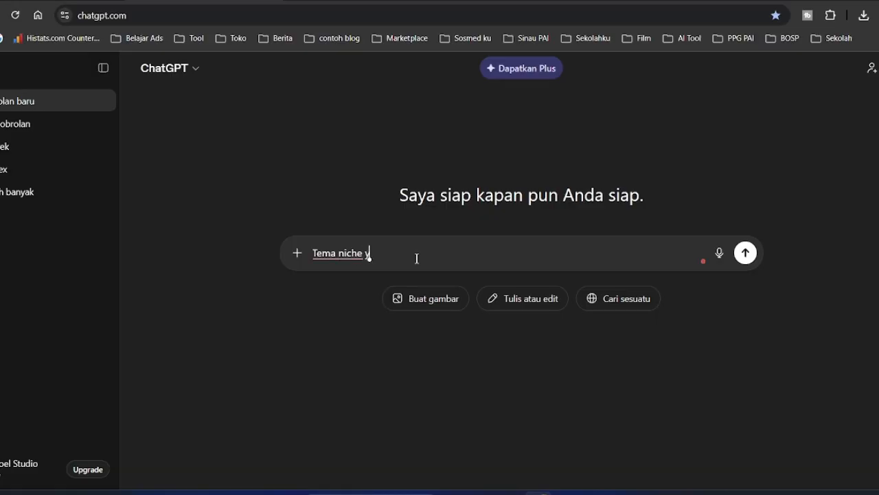
text(ang bagus untuk)
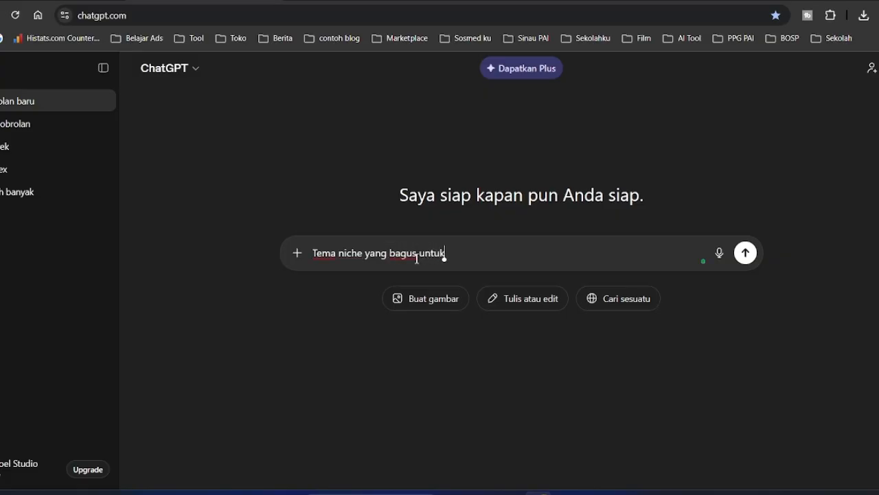
text( dibuat konten)
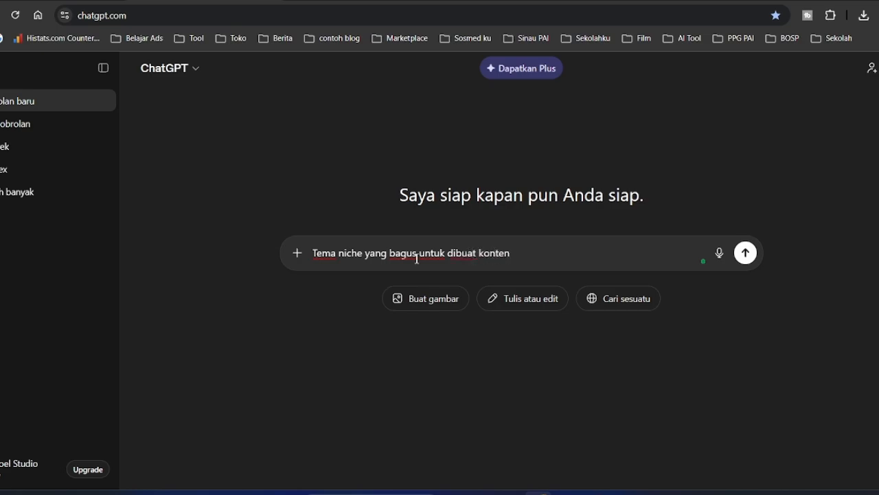
key(Left)
key(Left)
key(Left)
key(Left)
key(Left)
key(Left)
key(Left)
key(Left)
key(Left)
key(Left)
key(Left)
key(Left)
key(Left)
key(Left)
key(Left)
key(Left)
key(Left)
key(Left)
key(Left)
key(Left)
text(atau)
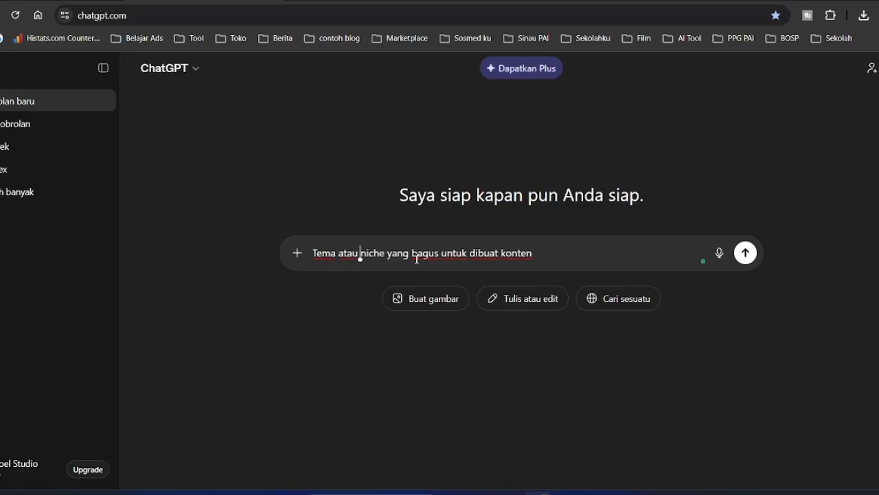
key(Return)
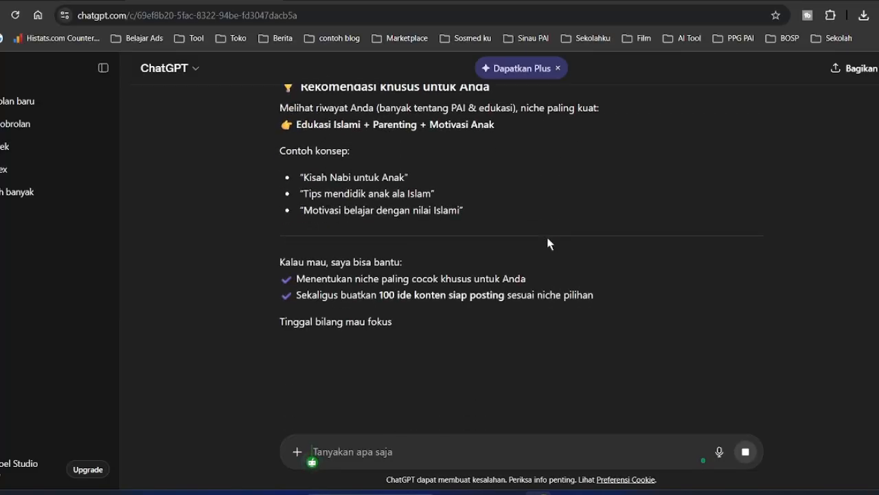
scroll(547, 244, up, 15)
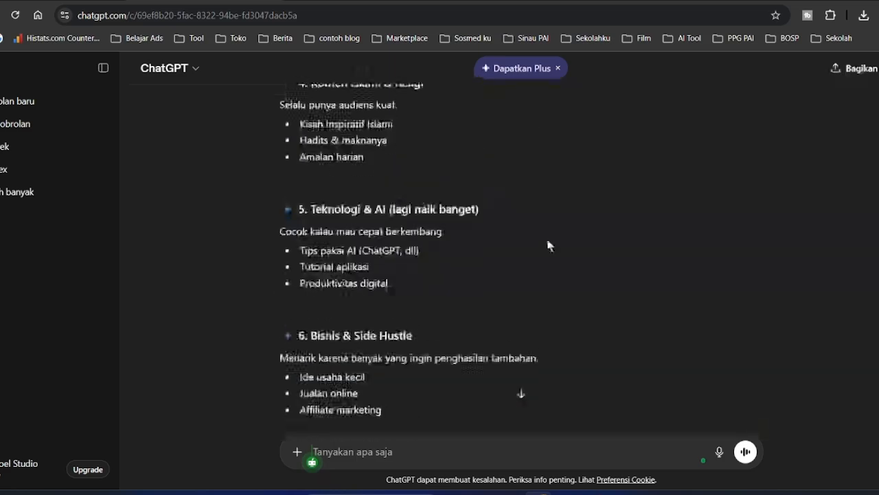
scroll(547, 245, up, 3)
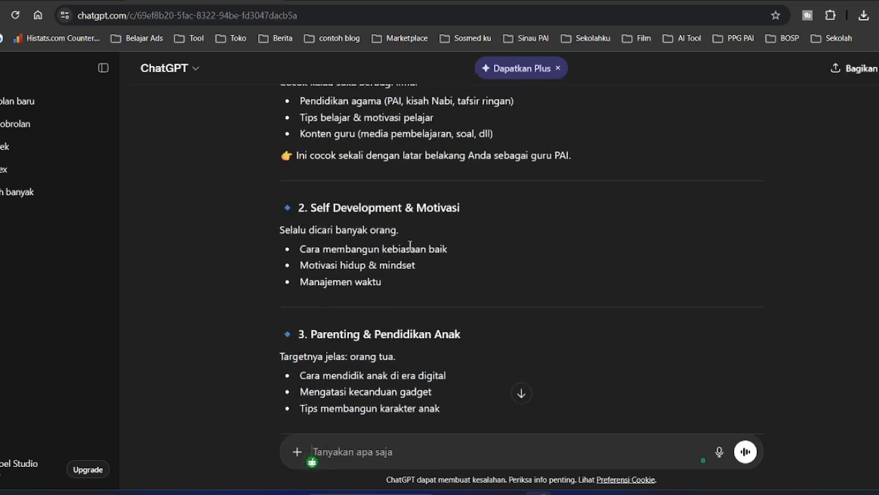
scroll(410, 246, up, 1)
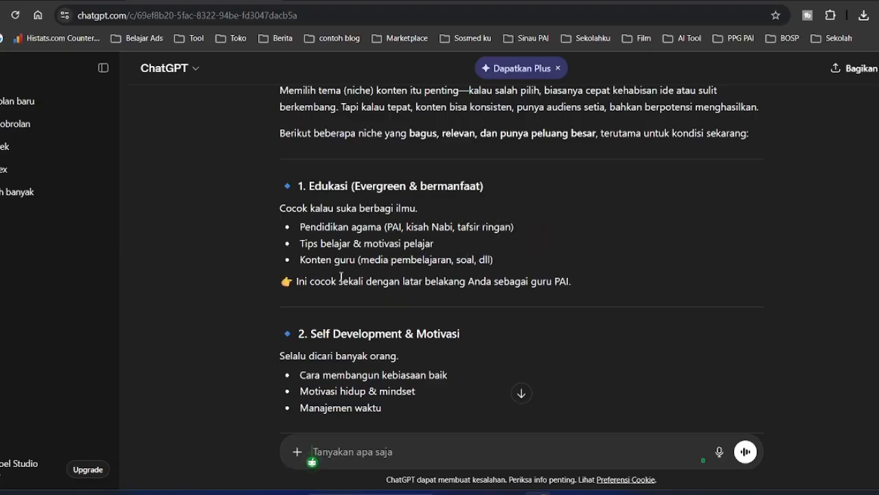
scroll(609, 222, down, 3)
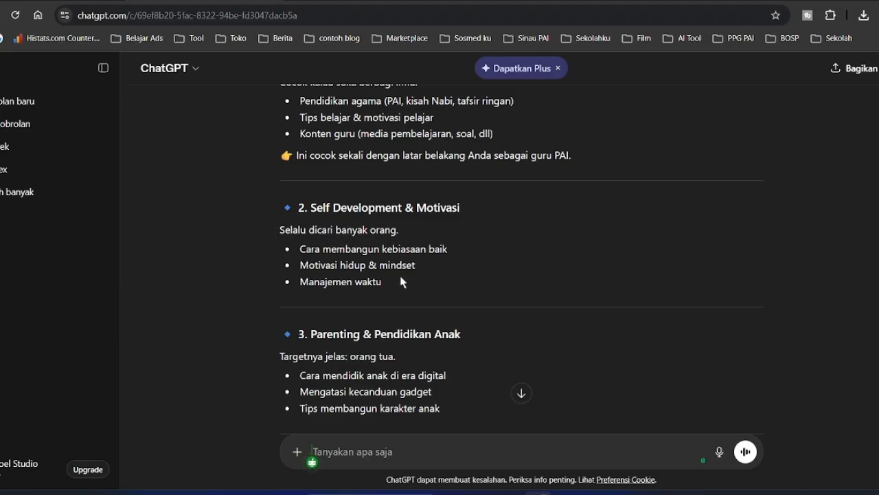
scroll(415, 270, down, 1)
scroll(663, 260, down, 2)
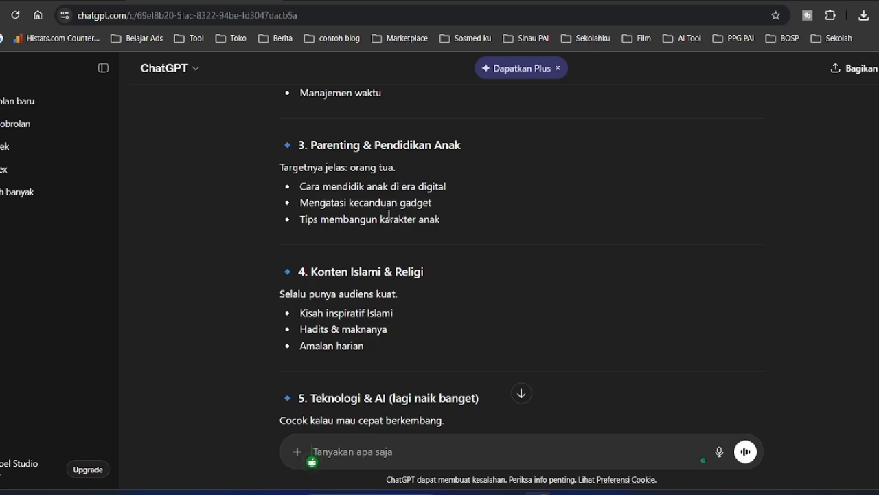
scroll(482, 264, down, 1)
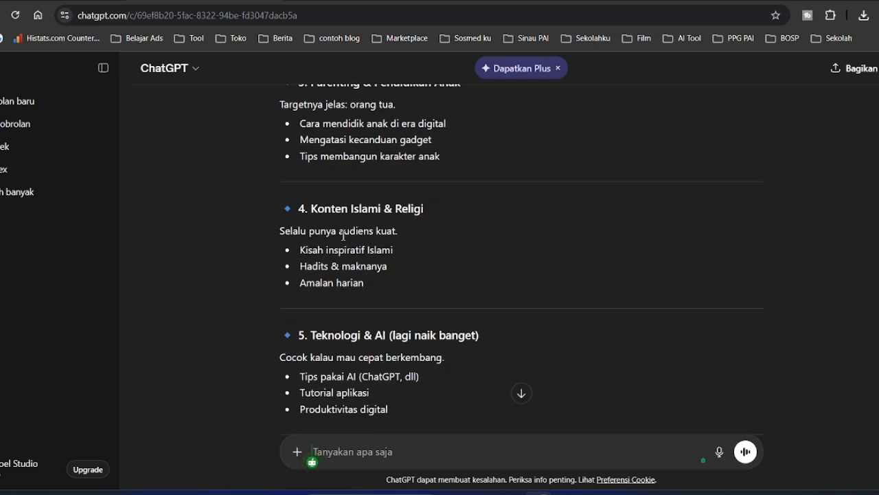
scroll(522, 233, down, 1)
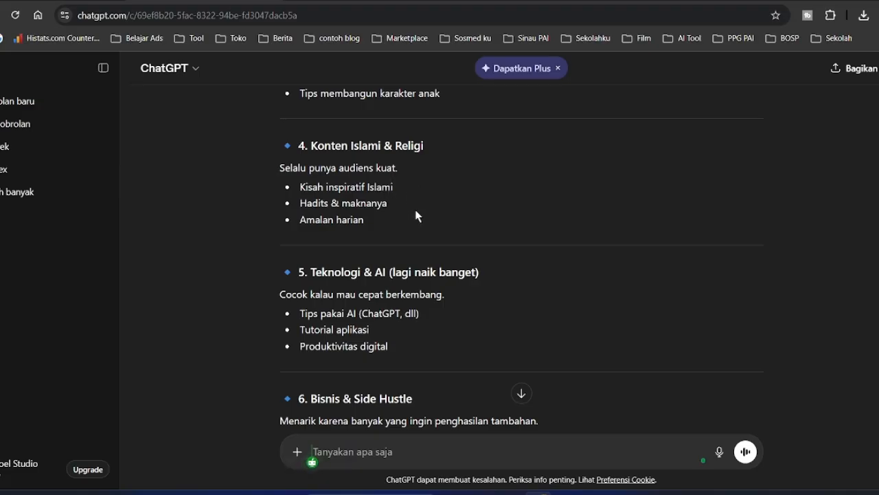
scroll(405, 204, down, 1)
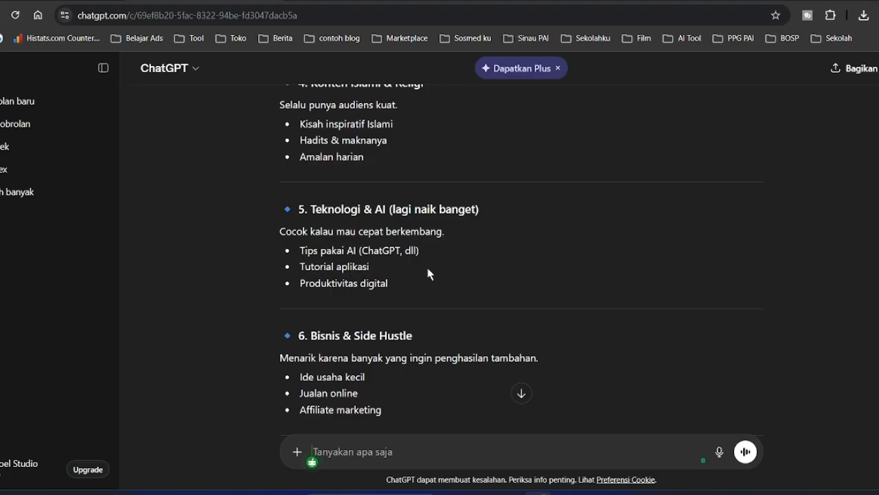
scroll(453, 268, down, 2)
scroll(447, 234, down, 1)
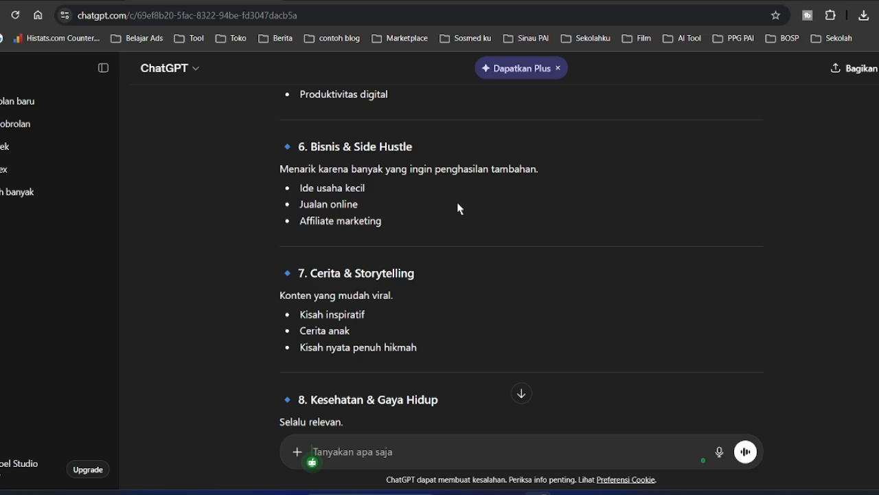
scroll(453, 209, down, 6)
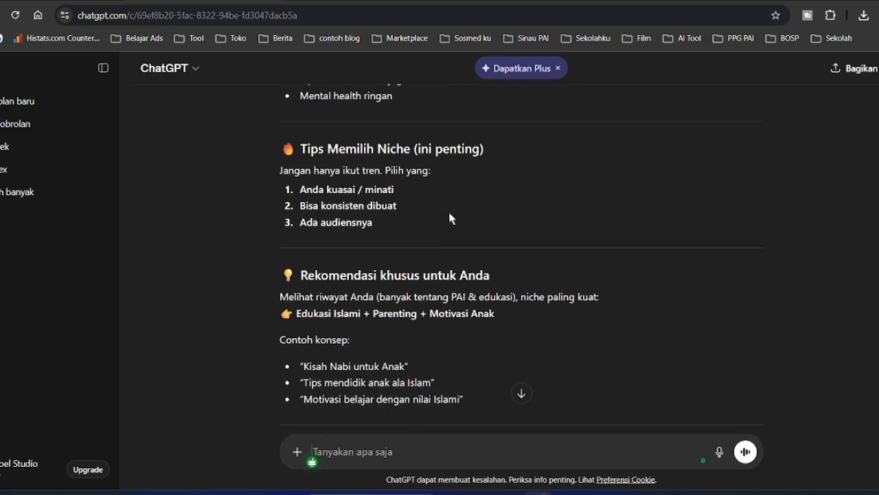
scroll(451, 219, up, 3)
scroll(350, 249, up, 1)
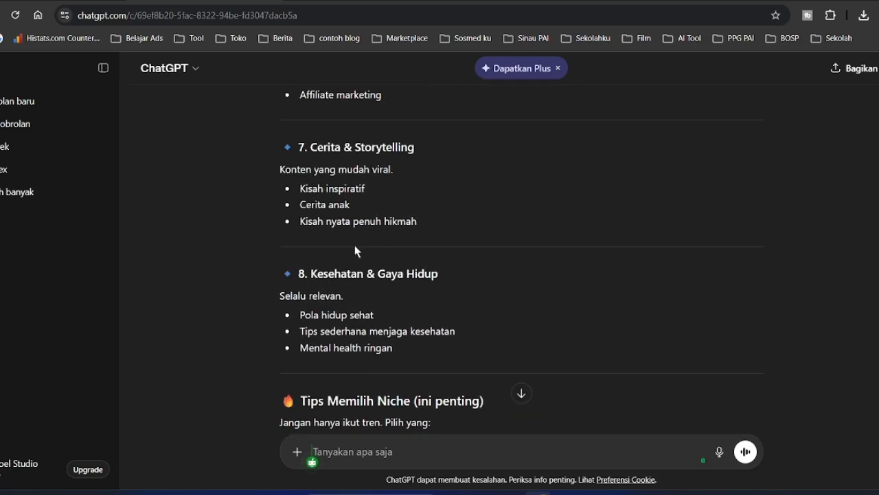
scroll(408, 172, up, 3)
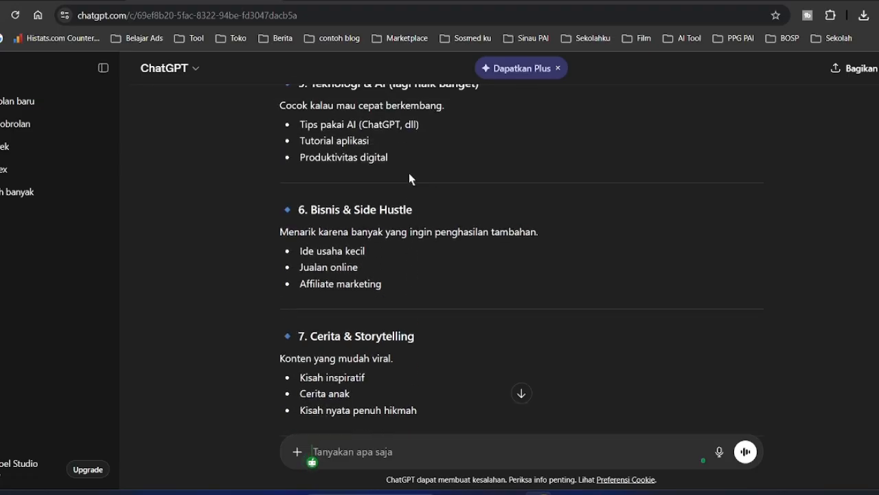
scroll(504, 254, up, 2)
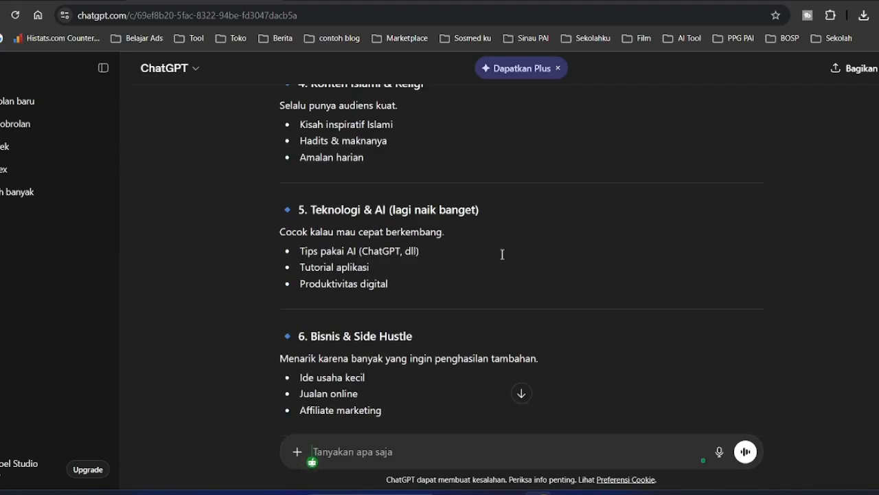
scroll(503, 254, up, 1)
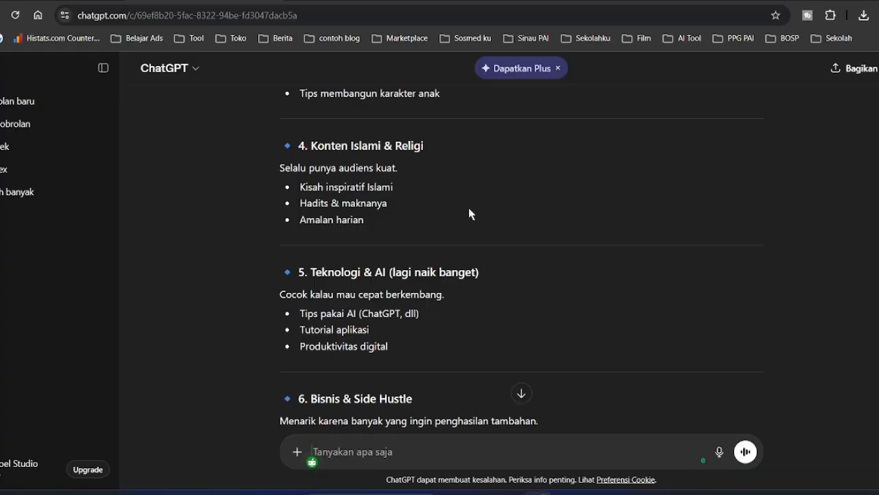
scroll(469, 209, down, 3)
scroll(467, 216, up, 1)
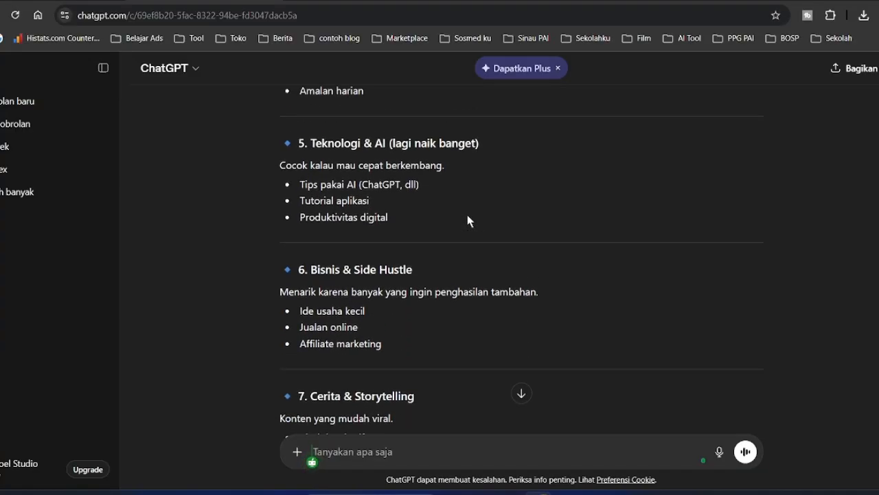
scroll(344, 336, up, 1)
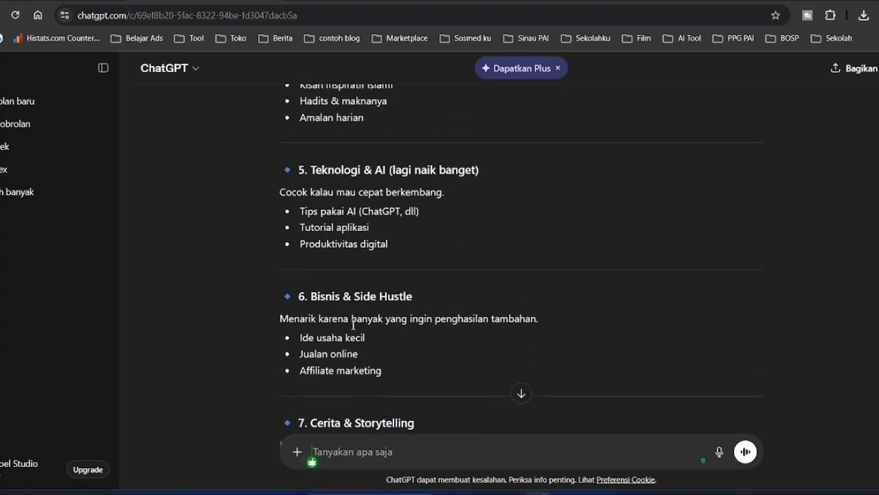
scroll(353, 323, up, 5)
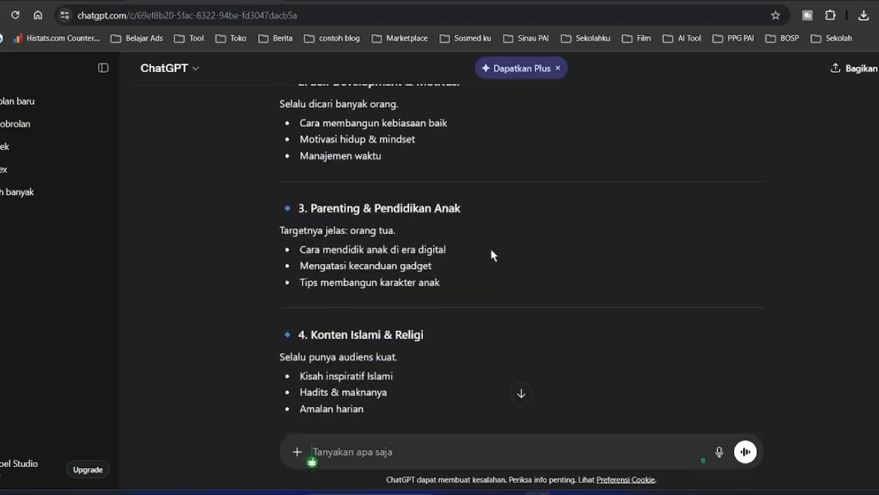
scroll(347, 269, up, 1)
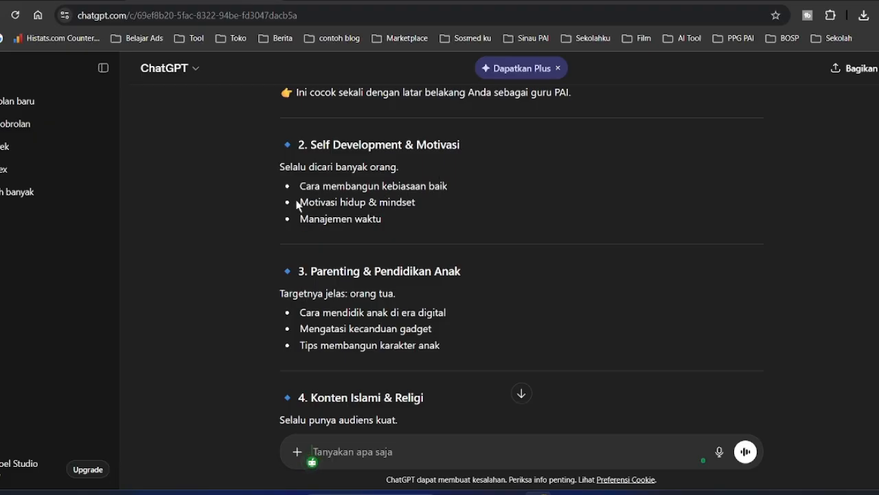
- Copy the phrase 'Motivasi hidup' from ChatGPT's niche list
drag(300, 202, 367, 202)
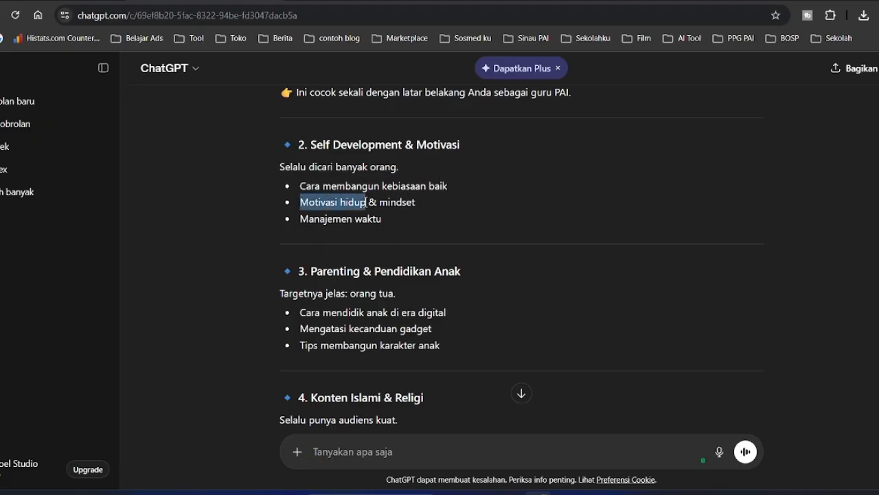
click(492, 152)
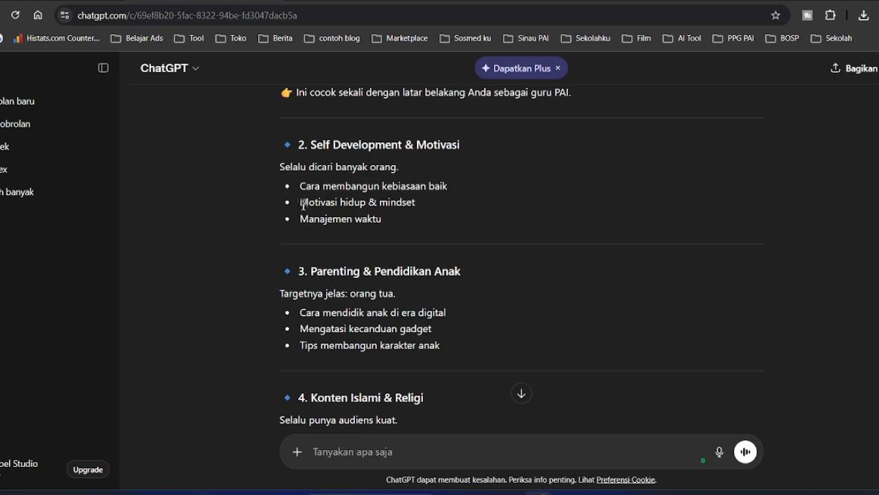
drag(303, 204, 365, 203)
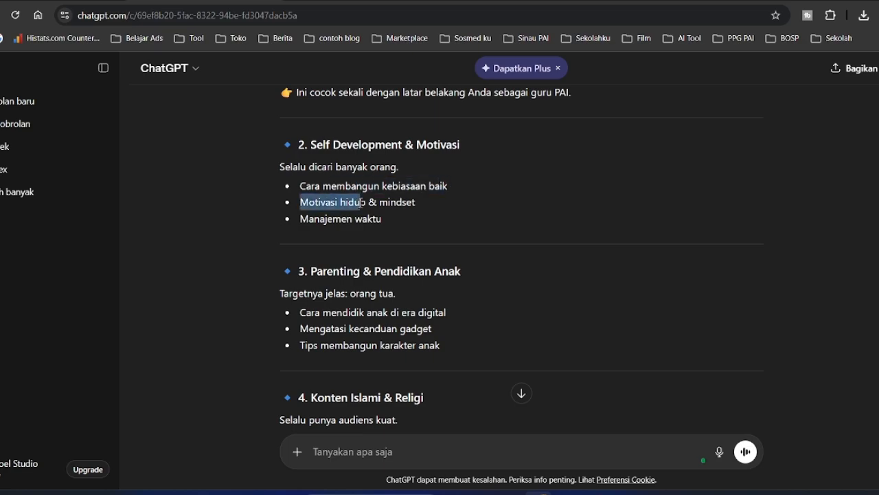
right_click(348, 206)
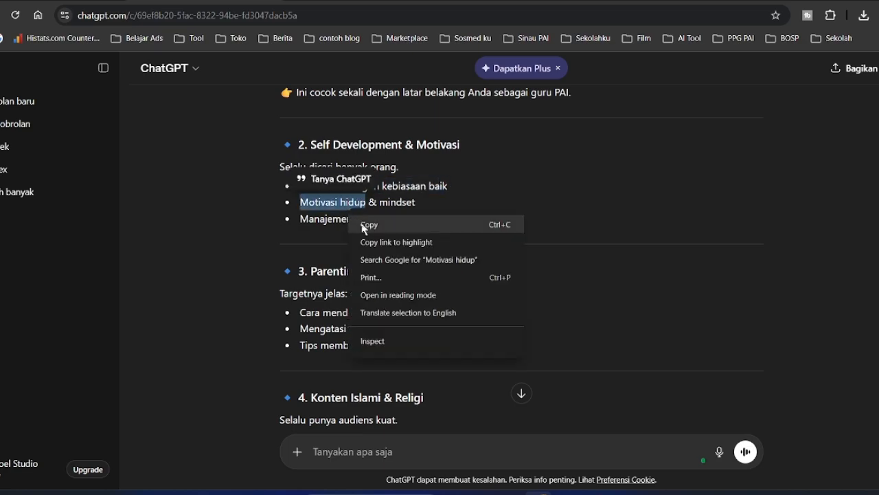
click(364, 224)
- Start a fresh, empty ChatGPT chat
click(254, 157)
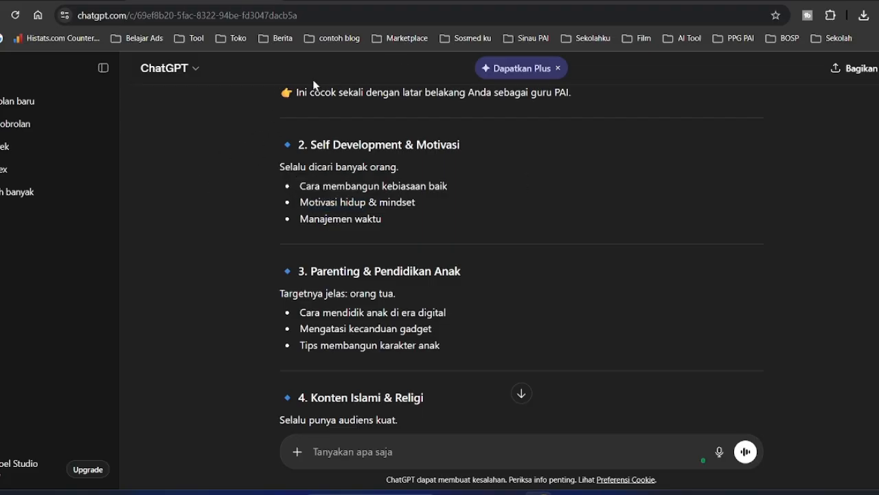
scroll(279, 103, up, 4)
click(48, 103)
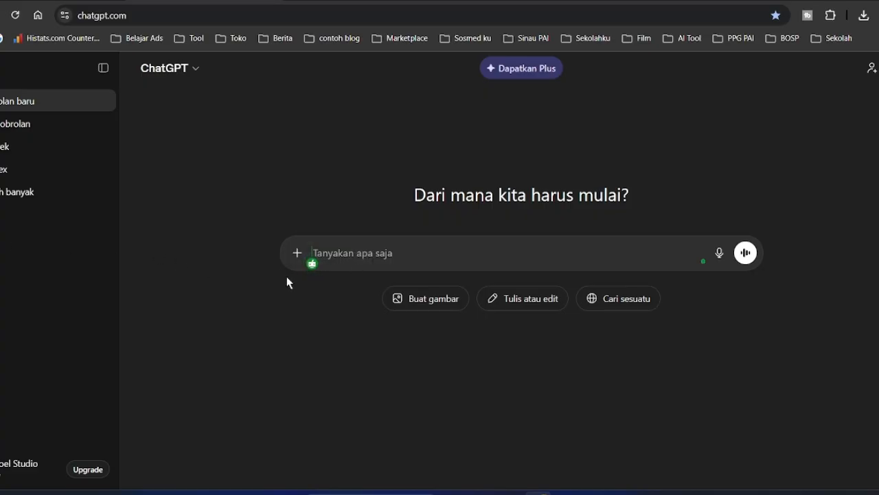
- Send 'Buatkan 10 judul tentang Motivasi Hidup', copy title 1, and start another new chat
text(Buatkan )
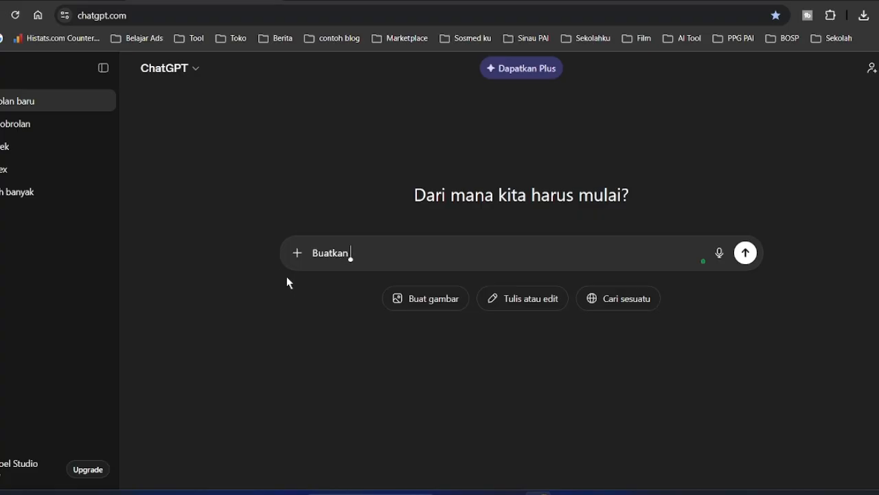
text(10 judul ten)
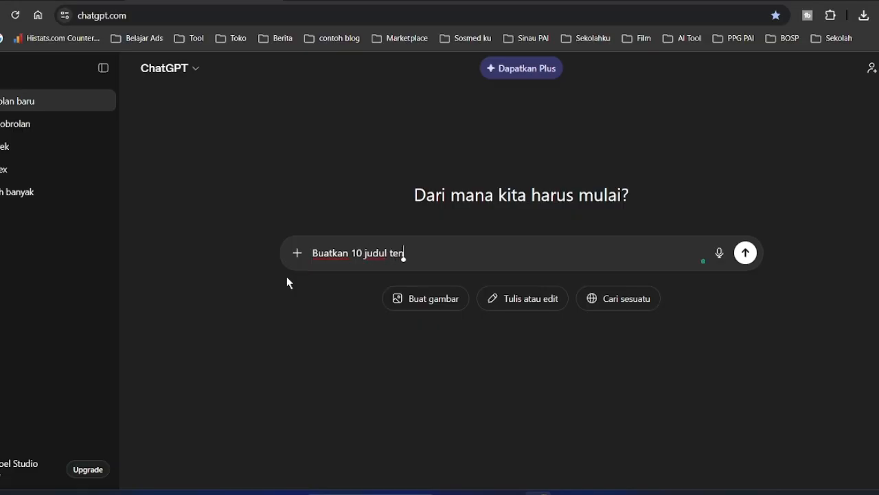
text(tang Motivasi )
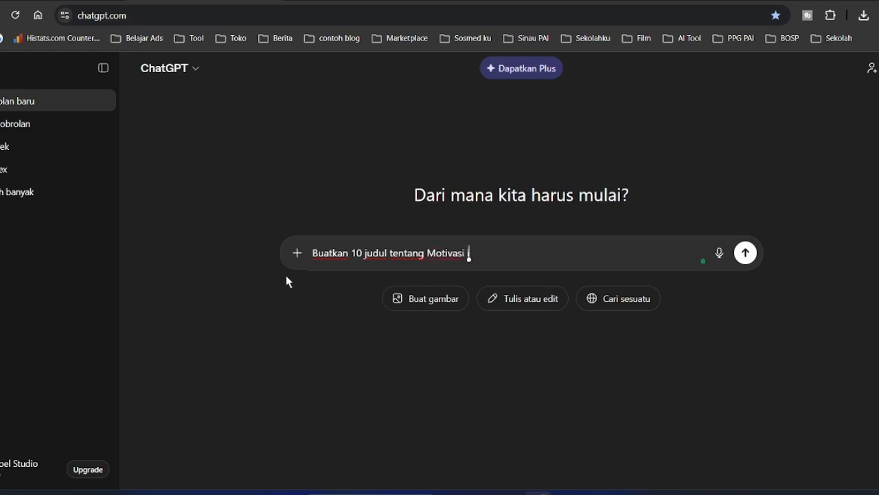
text(Hidup)
key(Return)
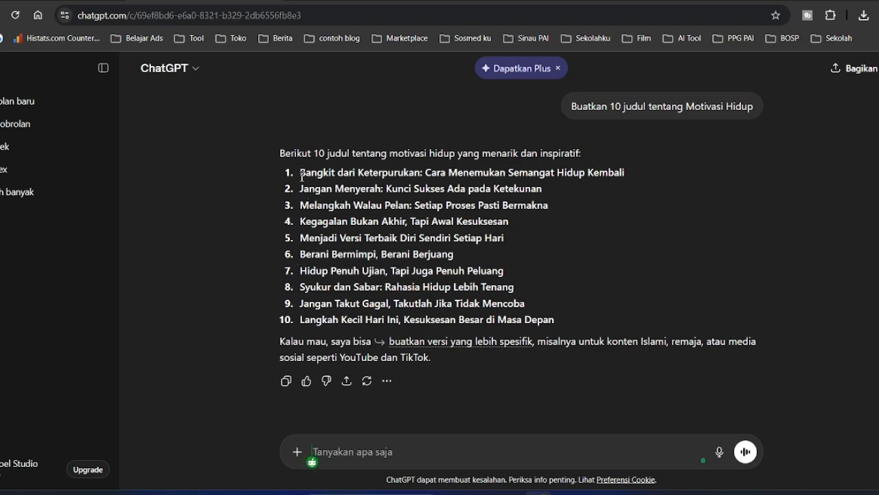
drag(300, 175, 629, 175)
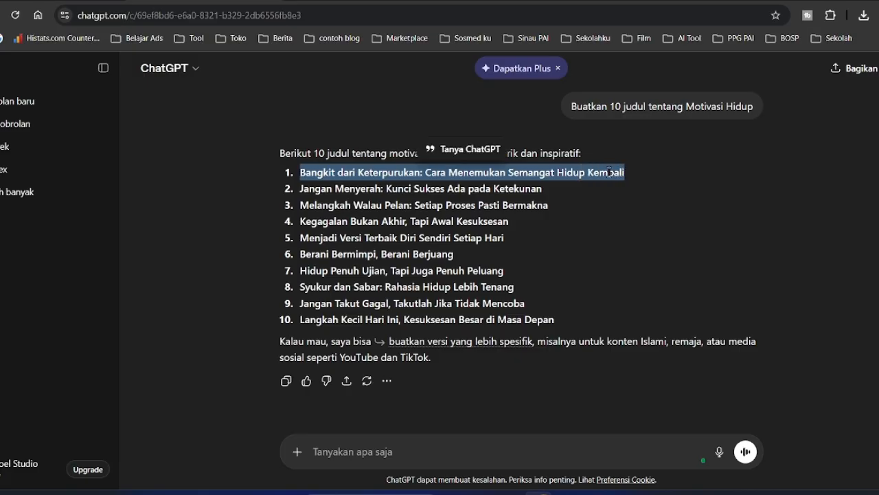
right_click(611, 177)
click(620, 186)
click(570, 209)
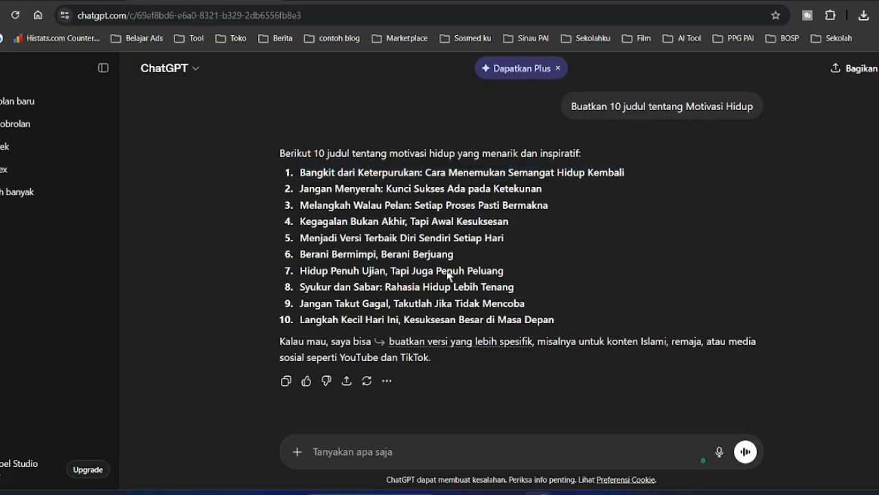
click(57, 101)
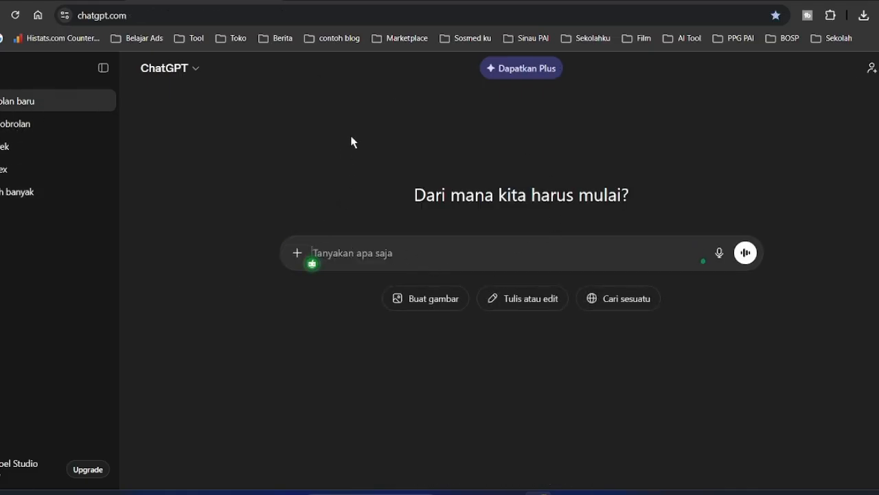
- Draft 'Buatkan alur cerita tentang' plus the pasted title, asking for 5 scenes with image prompts
text(B)
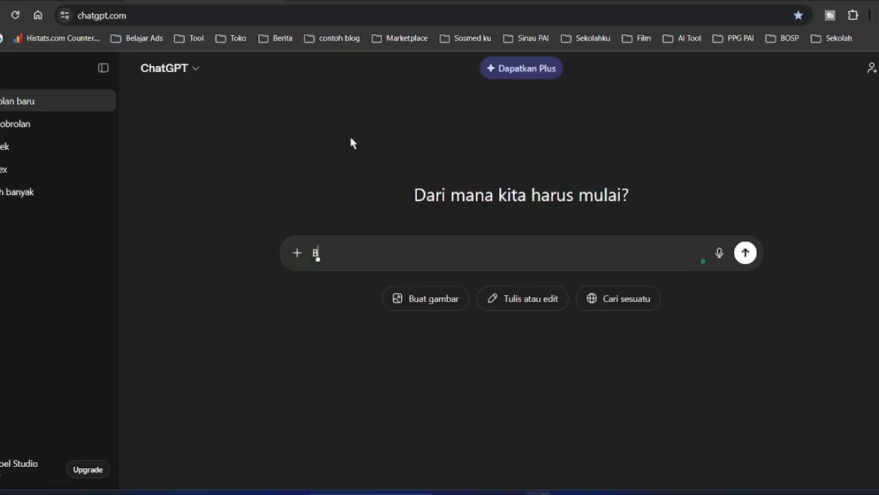
text(uatkan)
text(t)
key(BackSpace)
text(alur cerita)
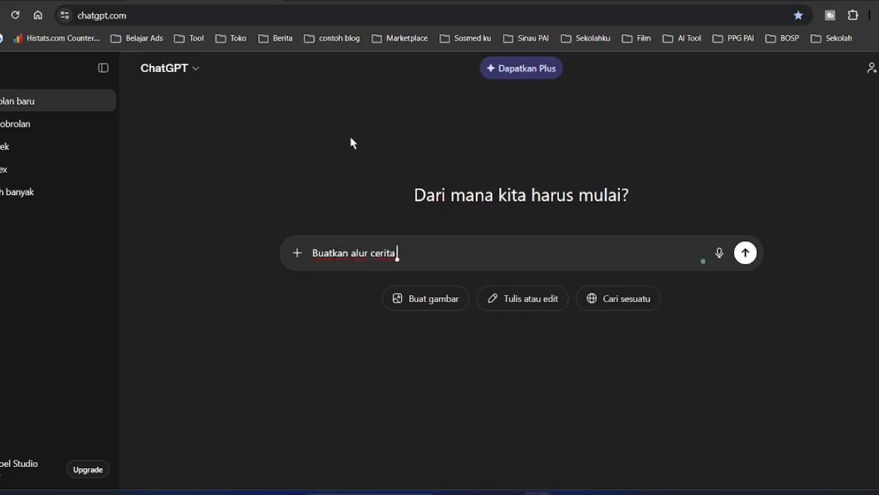
text( tentang)
key(ctrl+v)
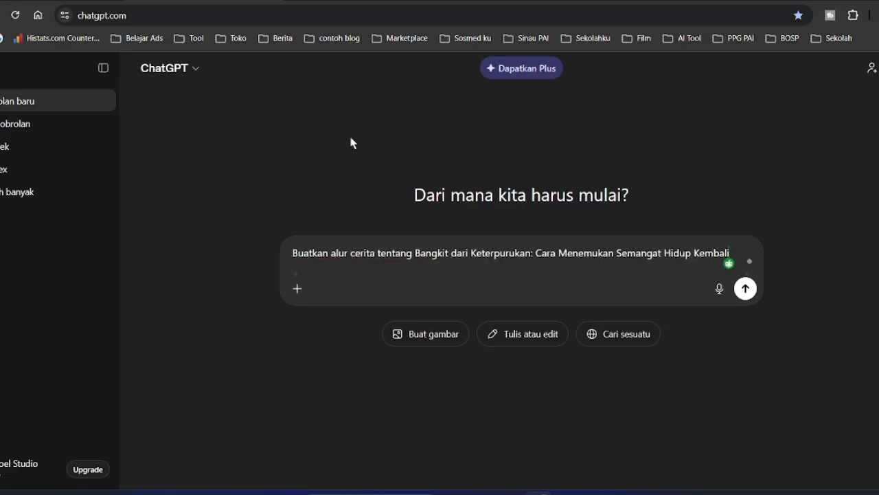
key(Left)
key(Left)
key(Left)
key(Left)
key(Left)
key(Left)
key(Left)
key(Left)
key(Left)
key(Left)
key(Left)
key(Left)
key(Left)
key(Left)
key(Left)
key(Left)
key(Left)
key(Left)
key(Left)
key(Left)
key(Left)
key(Left)
key(Left)
key(Left)
key(Left)
key(Left)
key(Left)
key(Left)
key(End)
key(BackSpace)
text(.)
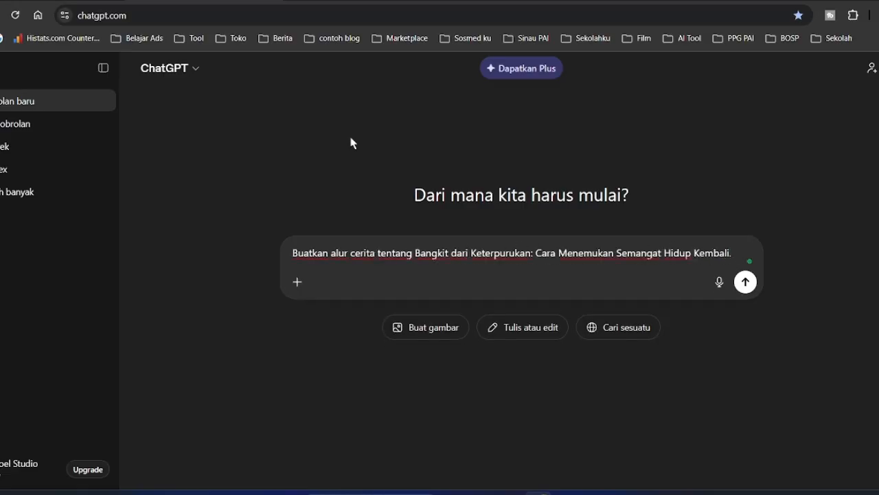
key(shift+Return)
text(dengan 5 scene)
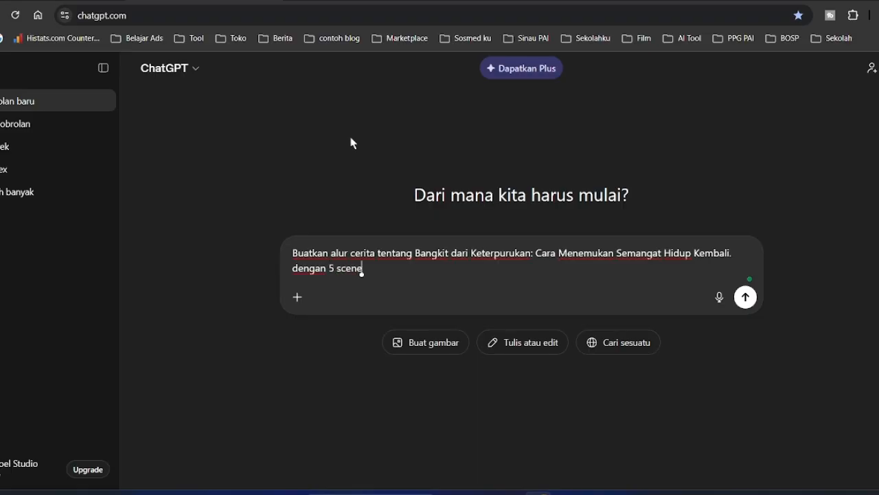
text(, sertakan prompt ti)
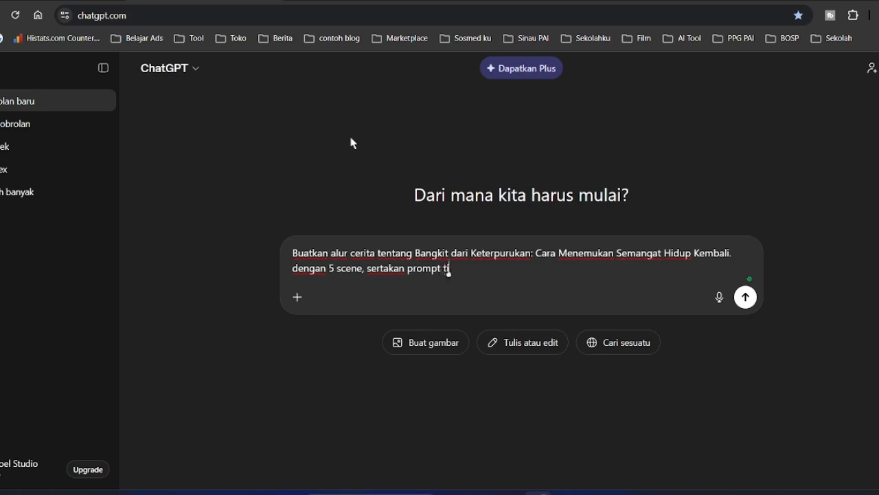
text(ap scene untuk membua)
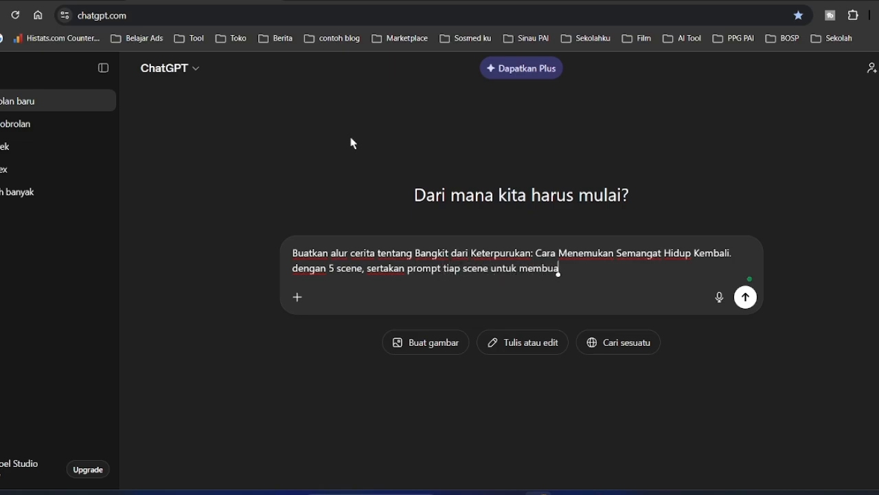
text(t gambar sesuai dengan isi cerita)
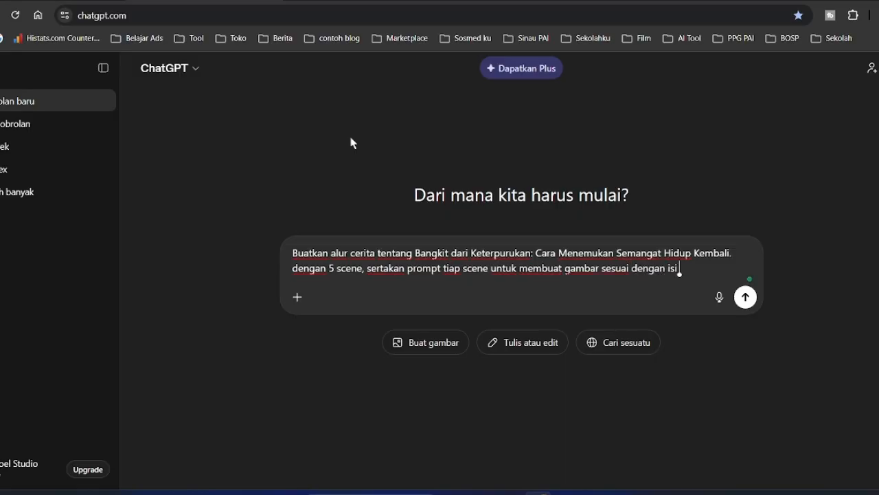
- Refine the prompt with 'seseorang' and 'untuk durasi waktu 5 menit'
click(375, 253)
text(/)
key(BackSpace)
text(seseora)
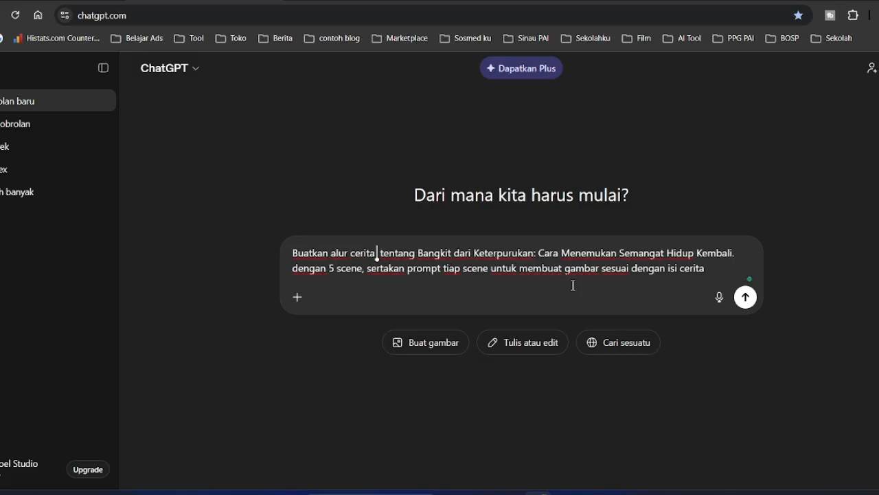
text(ng)
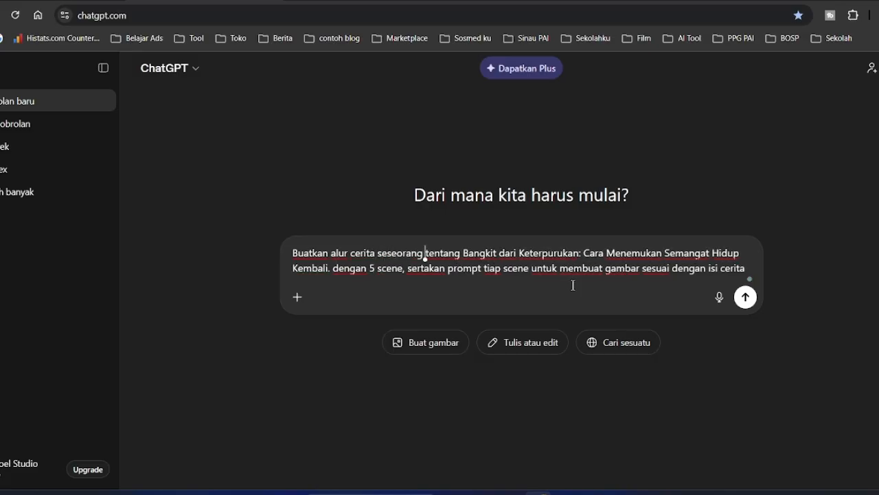
key(Right)
key(Right)
key(Right)
key(Right)
key(Right)
key(Right)
key(Right)
key(Right)
click(746, 269)
text(untuk)
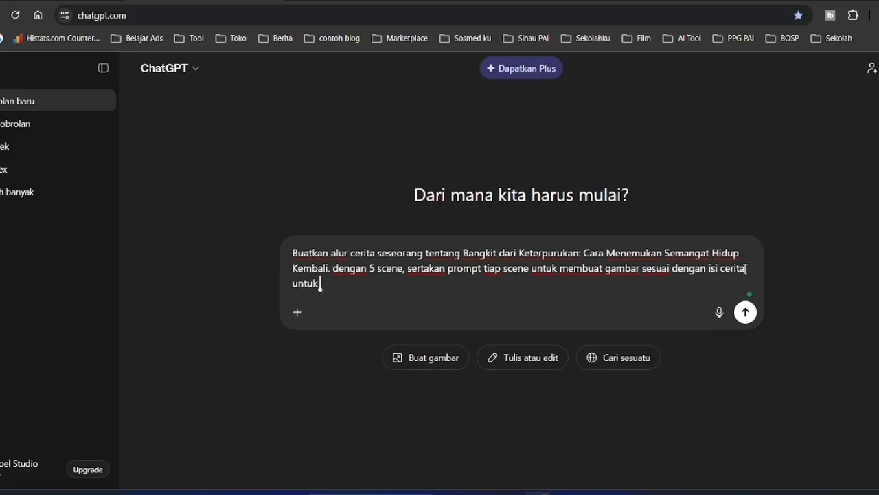
key(BackSpace)
key(BackSpace)
key(BackSpace)
key(BackSpace)
key(BackSpace)
key(BackSpace)
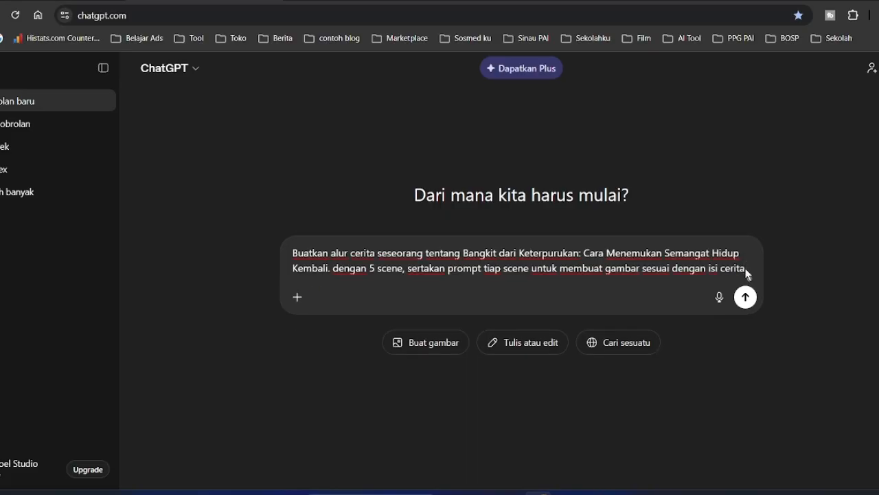
click(404, 269)
text(untuk)
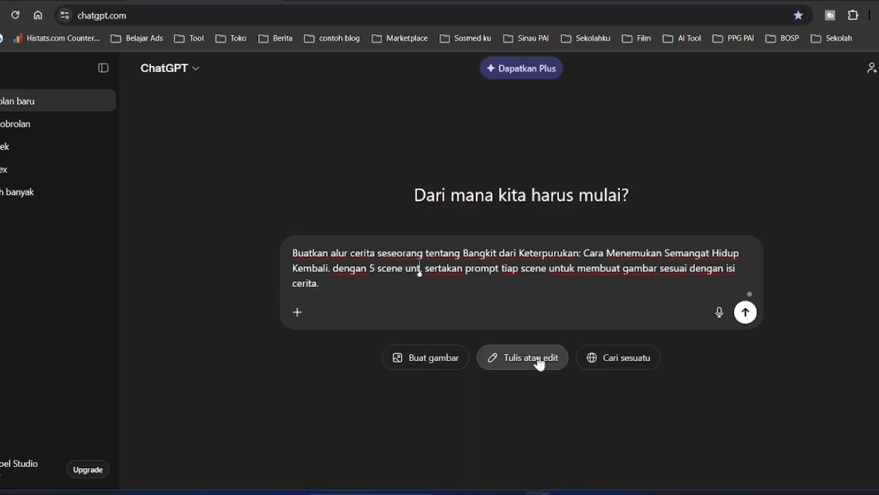
text( durasi waktu 5)
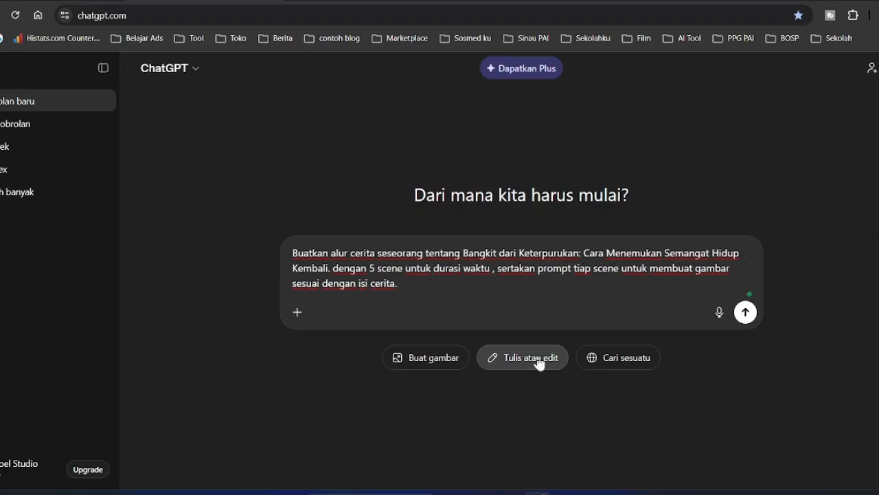
text( menit)
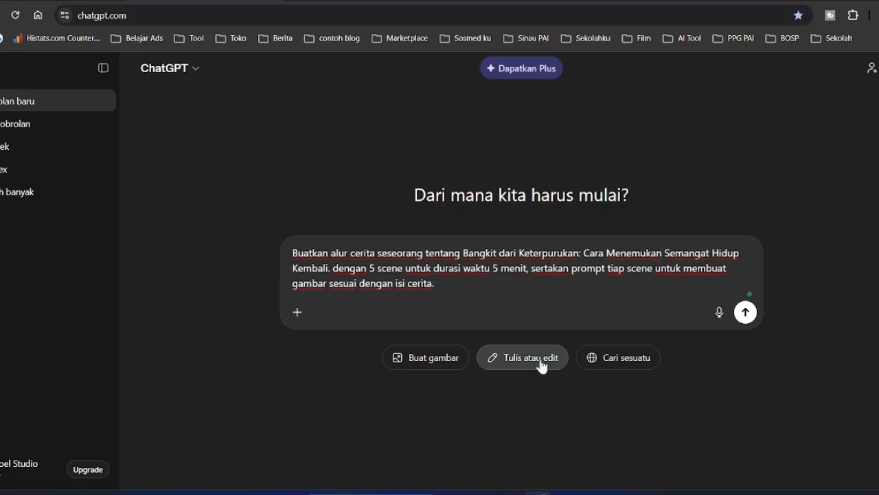
click(377, 269)
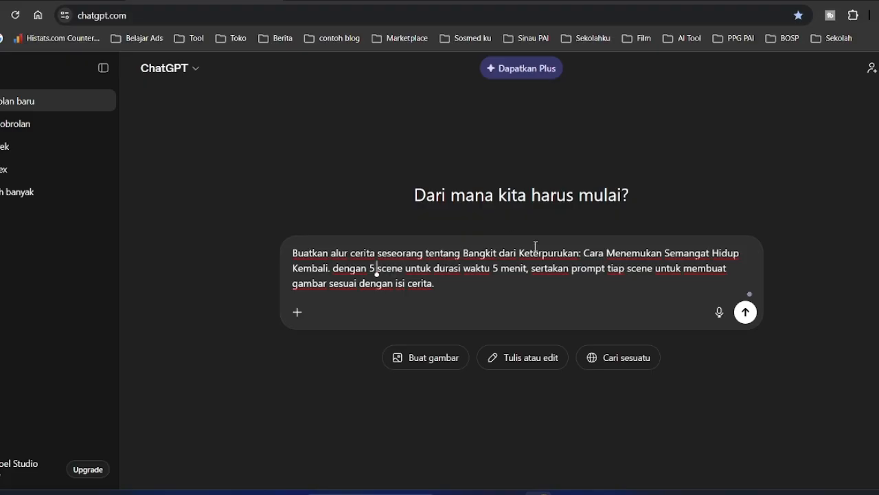
- Wrap the title in quotation marks and send the story request
click(462, 253)
text(")
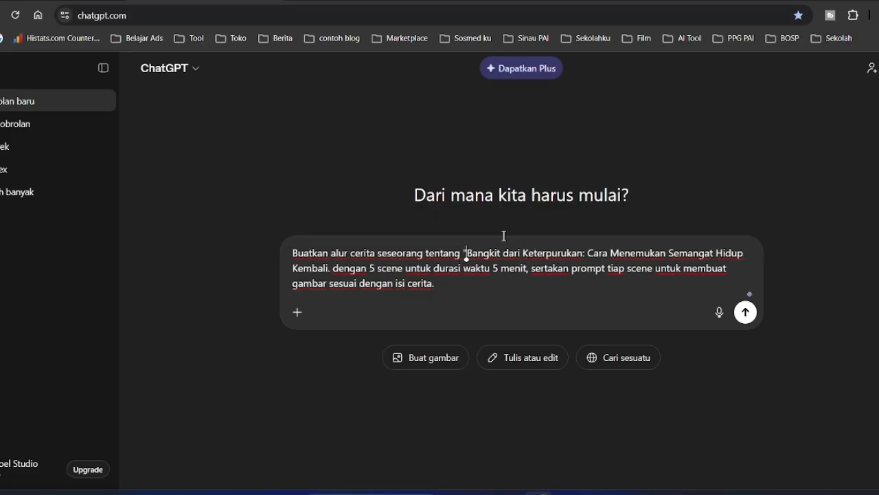
click(330, 268)
key(BackSpace)
text(")
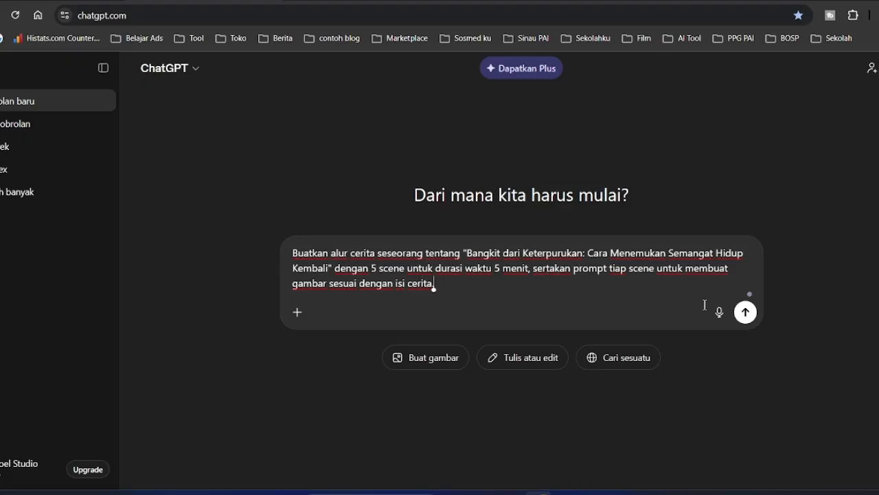
key(Return)
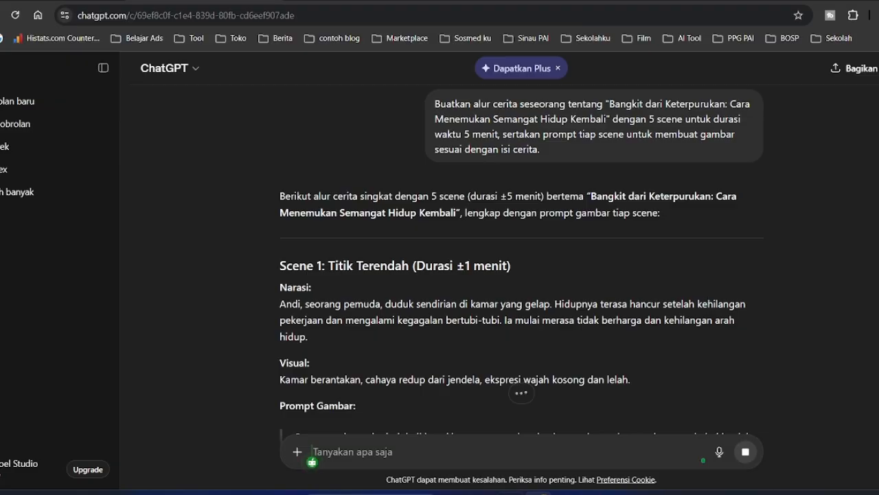
scroll(588, 314, down, 2)
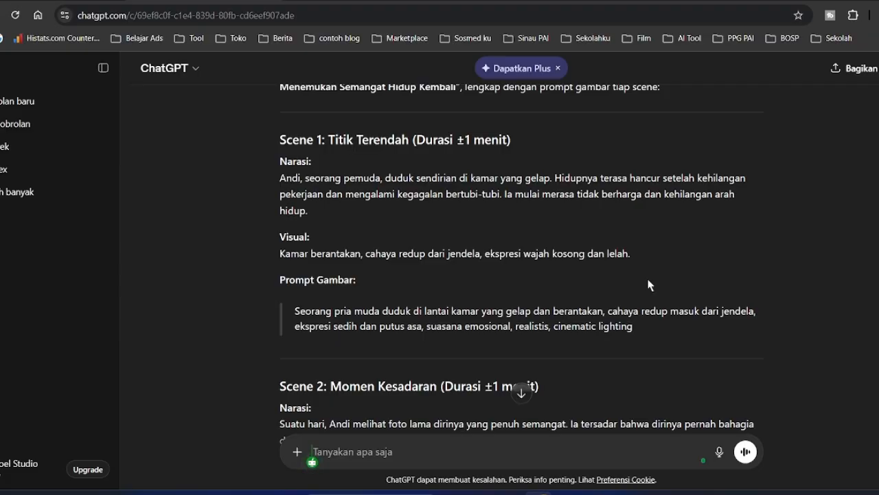
scroll(591, 275, down, 10)
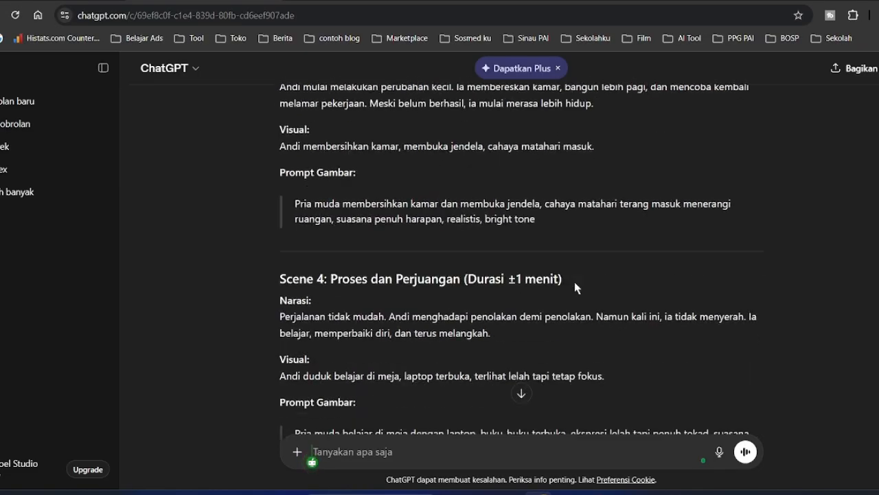
scroll(575, 283, down, 3)
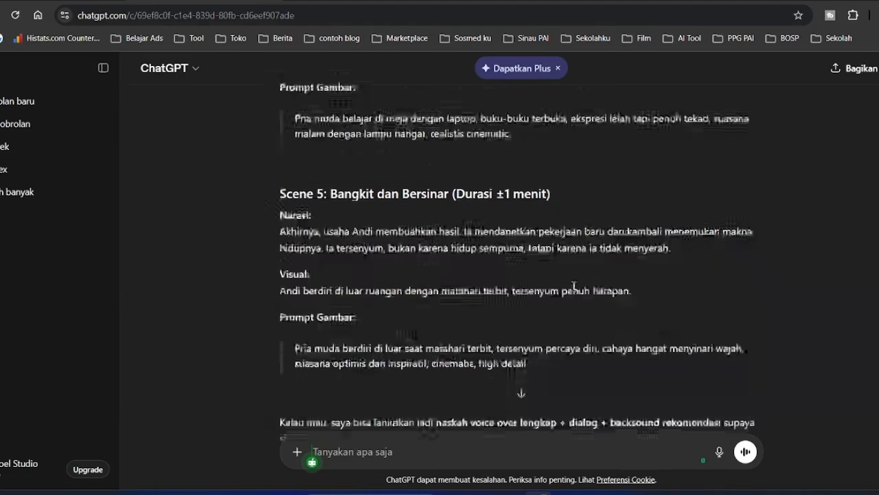
scroll(526, 289, down, 1)
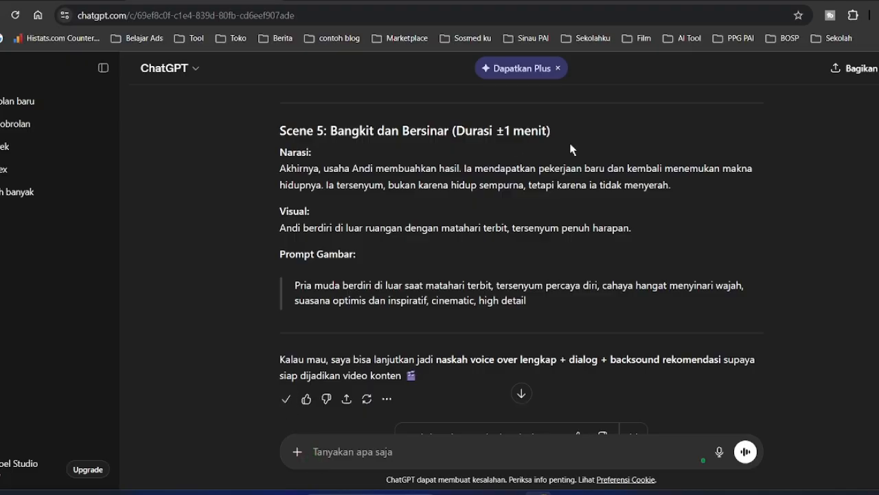
scroll(448, 224, up, 4)
scroll(448, 224, up, 8)
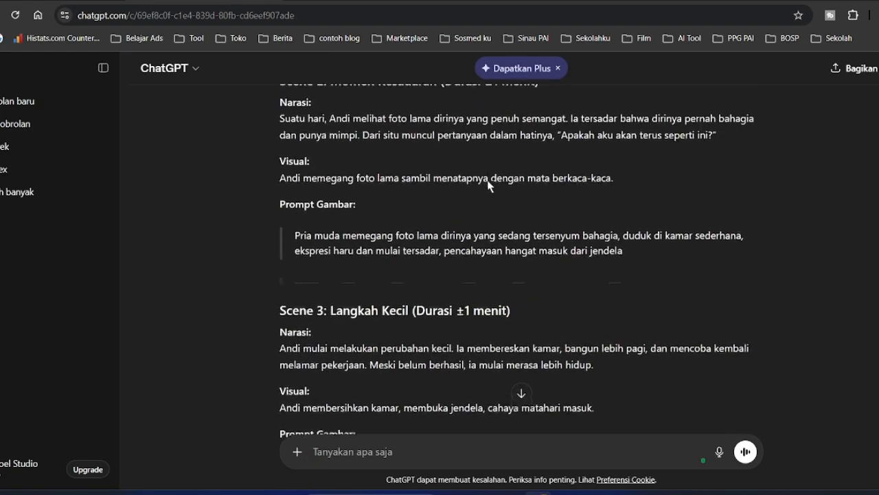
scroll(437, 211, up, 5)
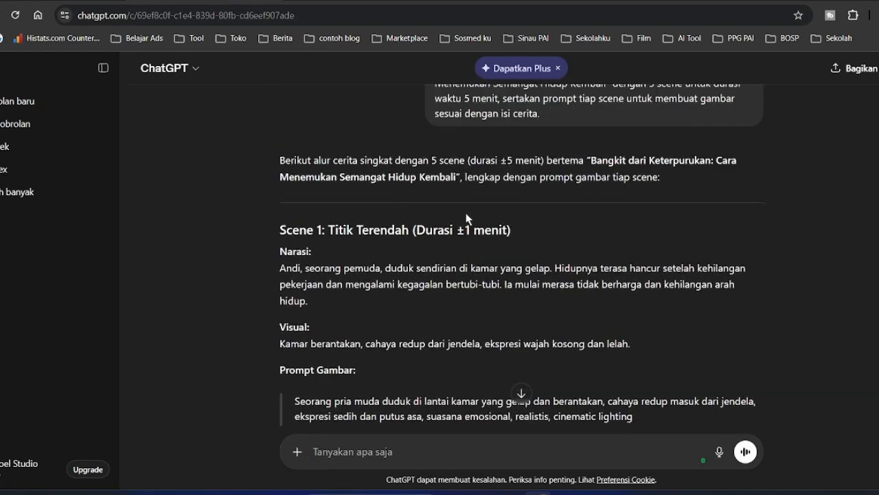
scroll(481, 221, down, 3)
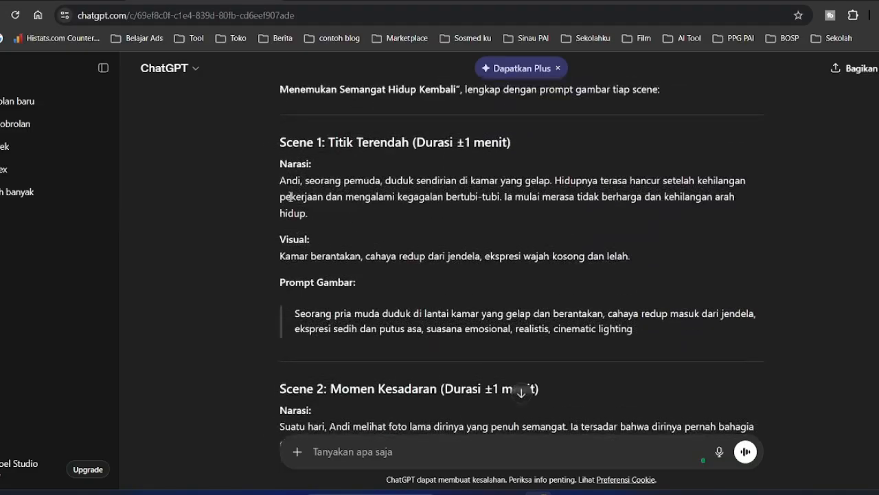
drag(280, 180, 376, 195)
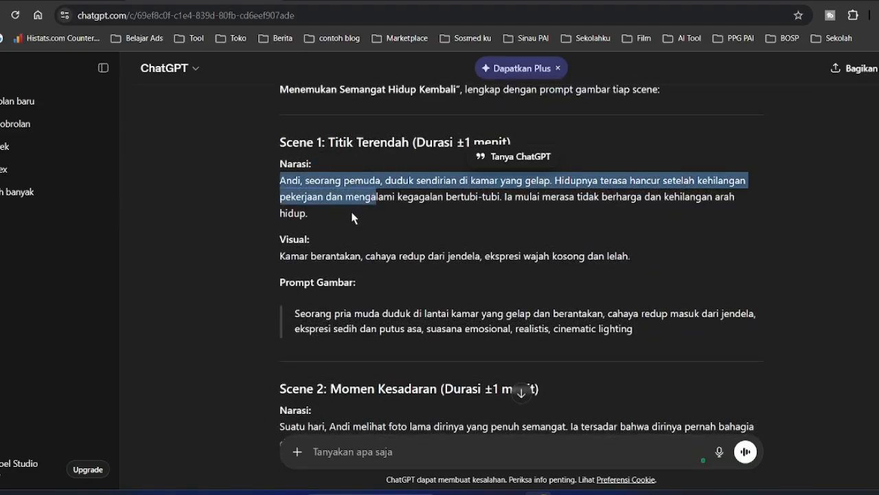
click(347, 214)
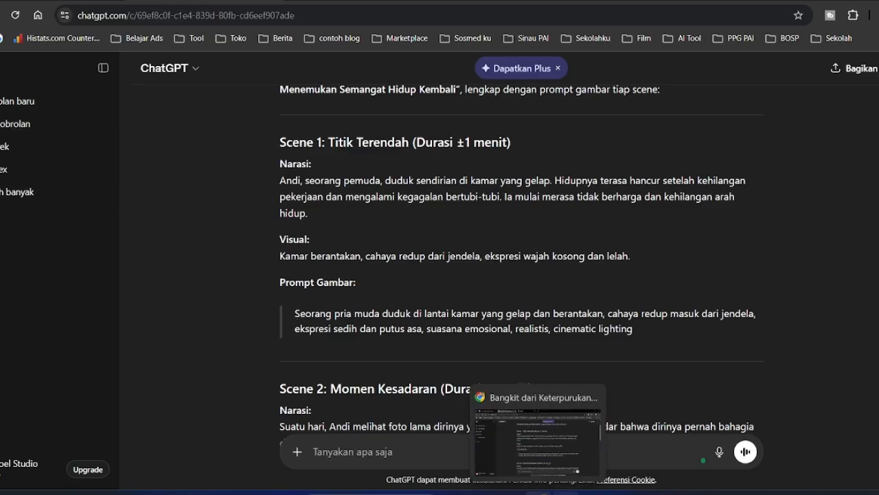
- Paste ChatGPT's five-scene story into a new Notepad++ document
click(554, 490)
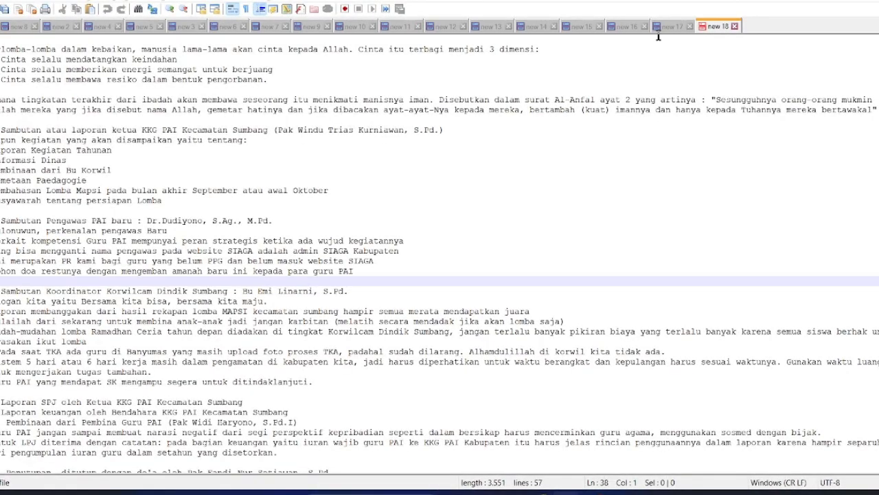
click(5, 9)
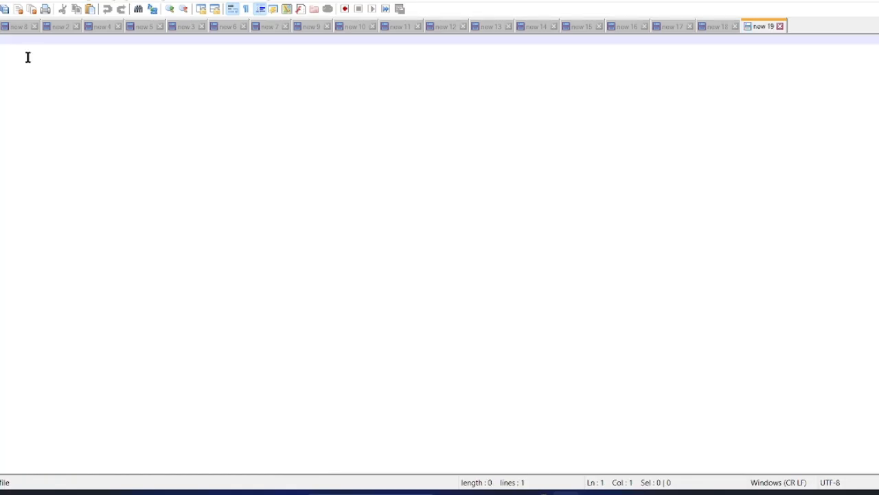
key(ctrl+v)
scroll(243, 149, up, 15)
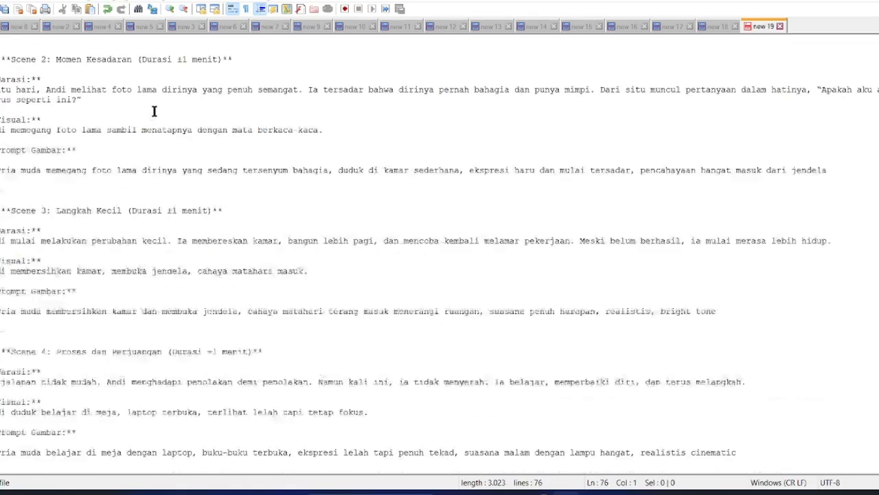
- Select Scene 1's image prompt line and switch back to ChatGPT
click(67, 121)
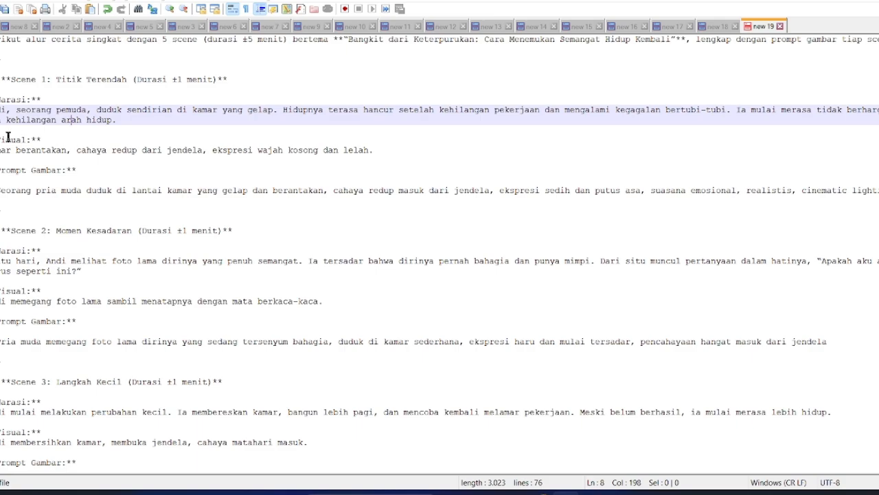
click(15, 112)
click(0, 191)
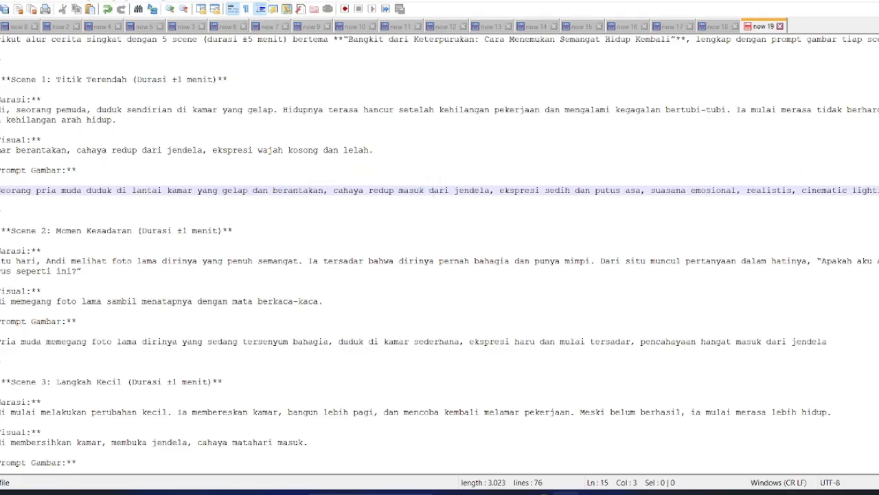
key(shift+End)
key(ctrl+c)
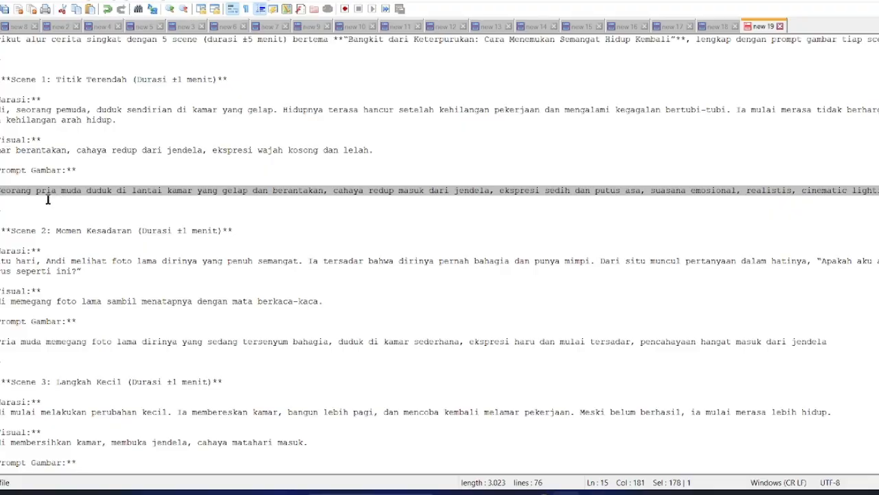
key(alt+Tab)
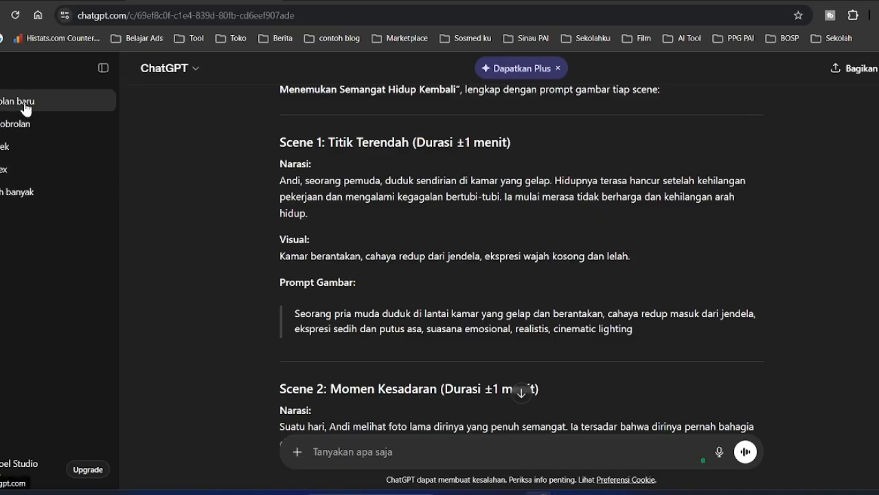
- In a new chat, compose 'Buatkan gambar' followed by the pasted Scene 1 image prompt, unsent
click(48, 104)
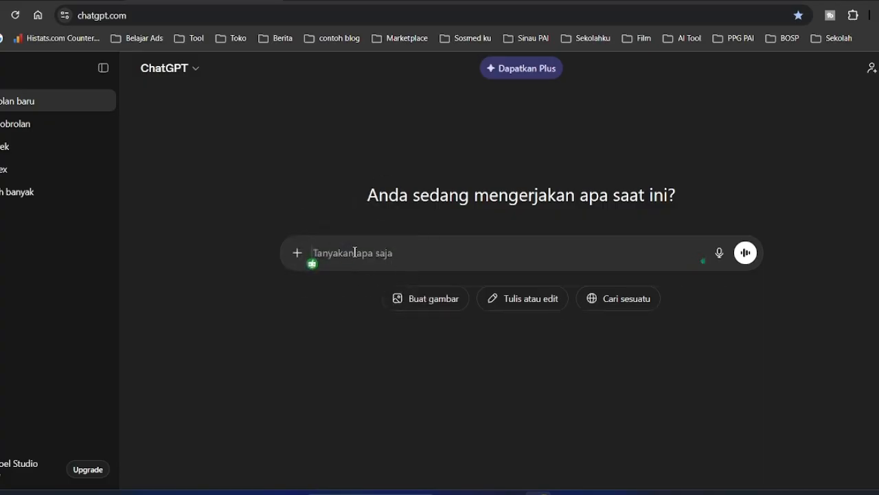
text(Baatkan ga)
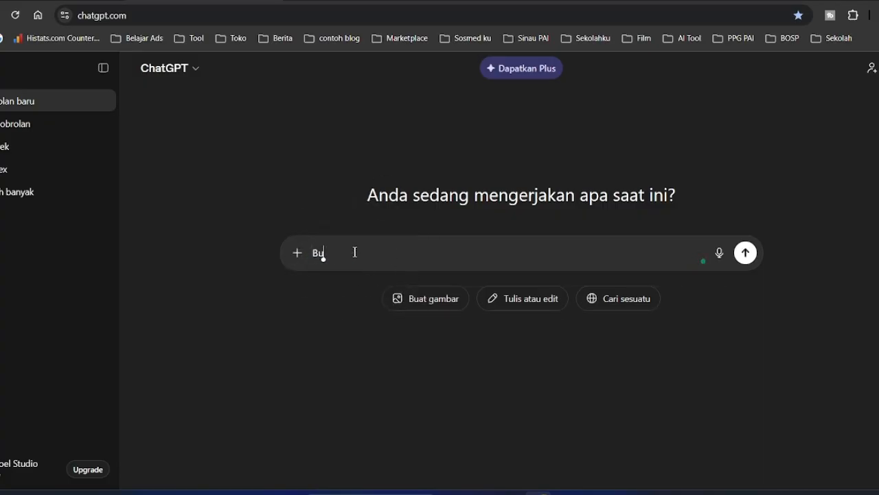
text(mbar)
key(ctrl+v)
click(369, 253)
text(d)
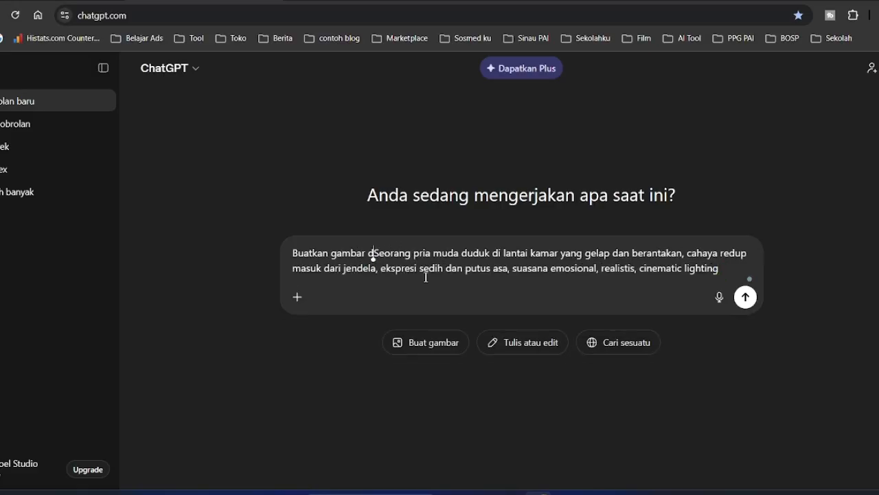
text(engan )
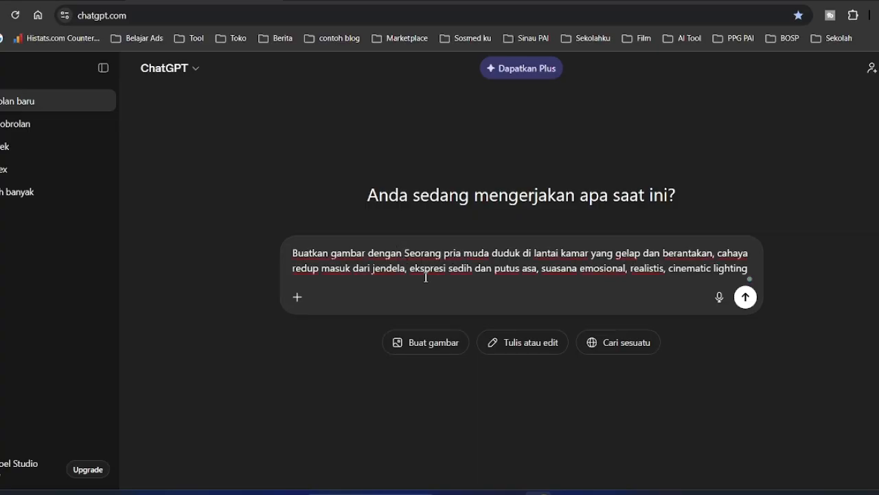
text(keterangan )
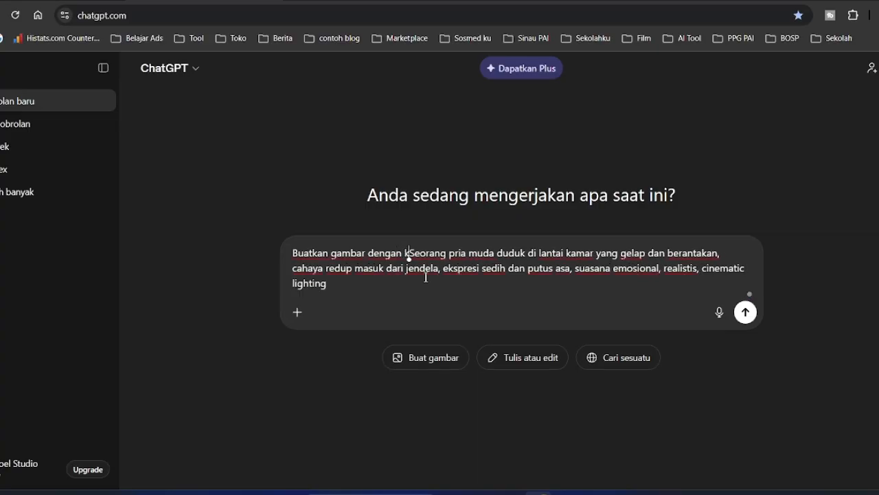
text(:)
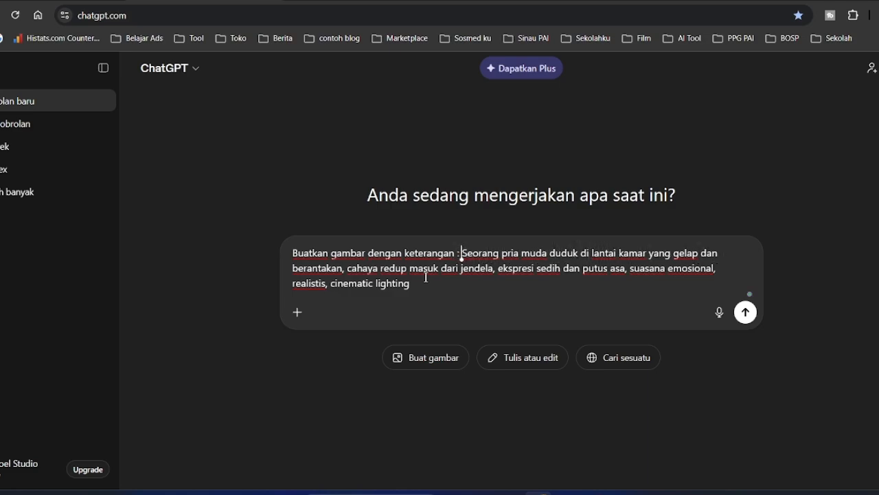
key(ctrl+shift+Left)
key(ctrl+shift+Left)
key(ctrl+shift+Left)
key(shift+Left)
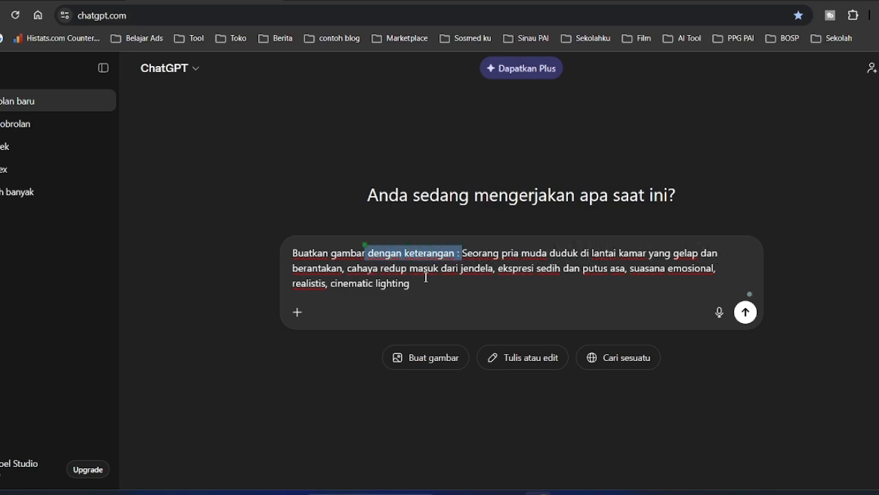
key(BackSpace)
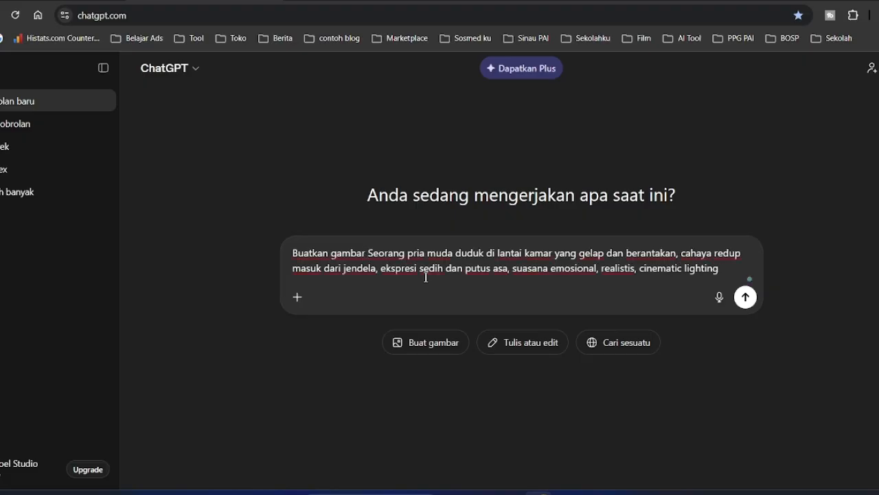
click(725, 268)
click(566, 494)
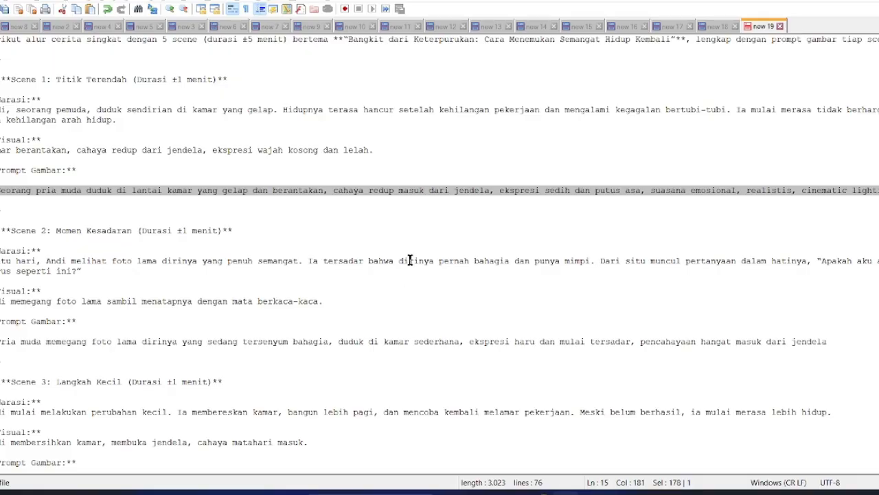
click(53, 150)
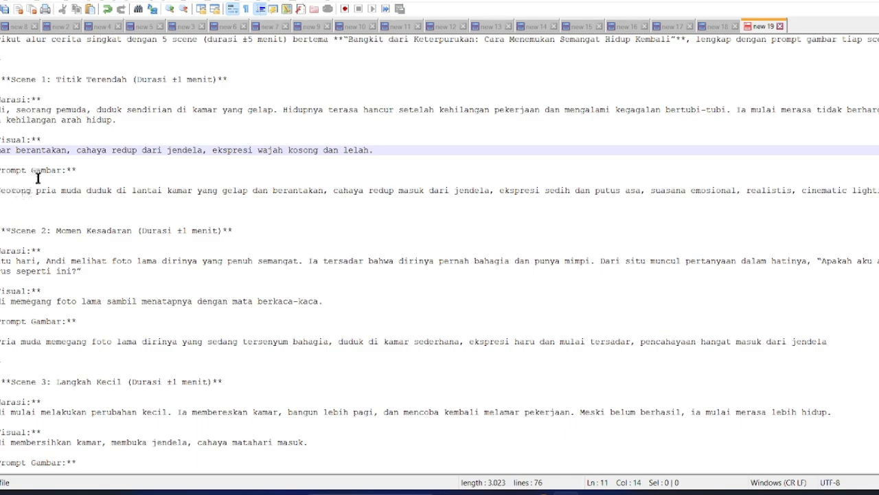
click(0, 110)
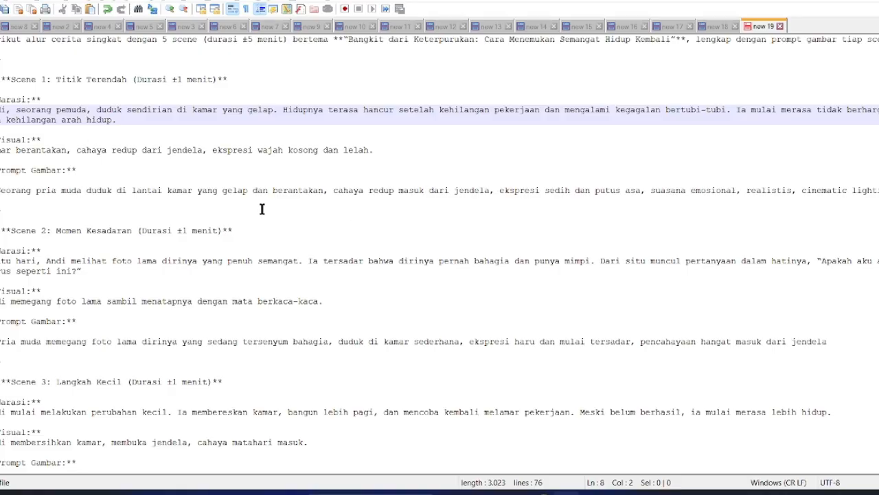
click(9, 190)
click(39, 151)
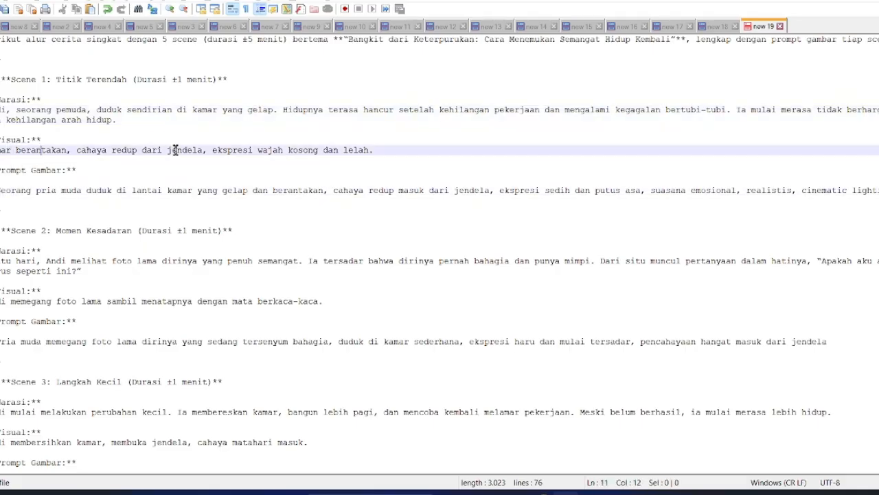
click(48, 190)
click(539, 493)
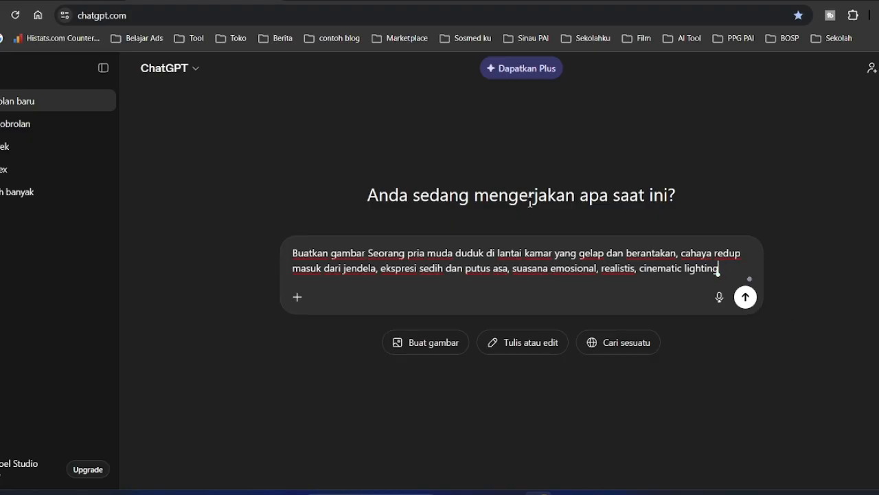
- Send the Scene 1 image request and download the generated dark-bedroom image
click(749, 304)
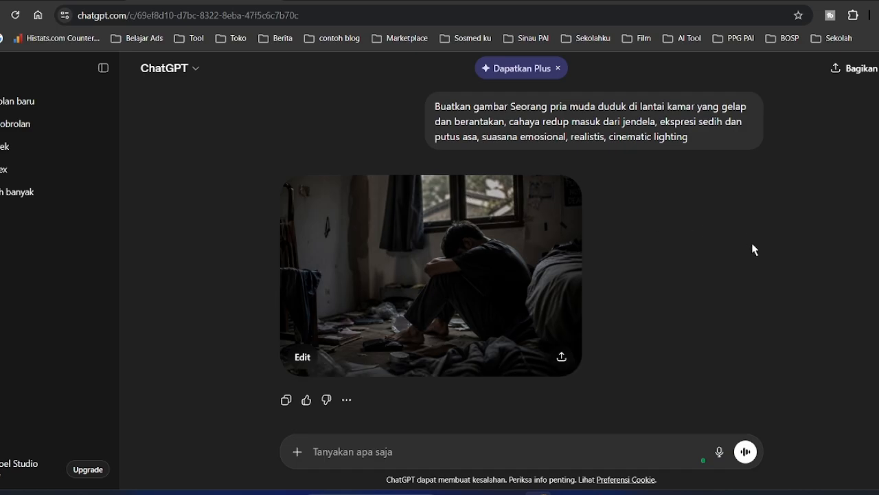
click(562, 359)
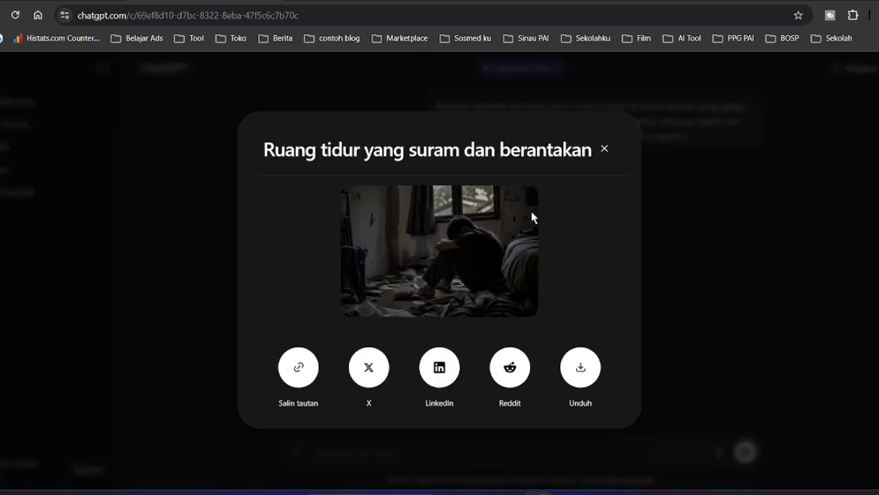
click(581, 368)
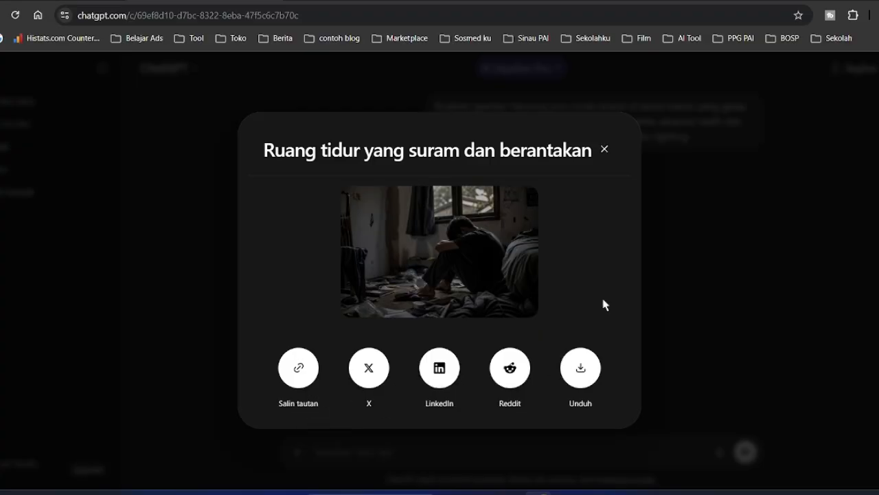
click(608, 155)
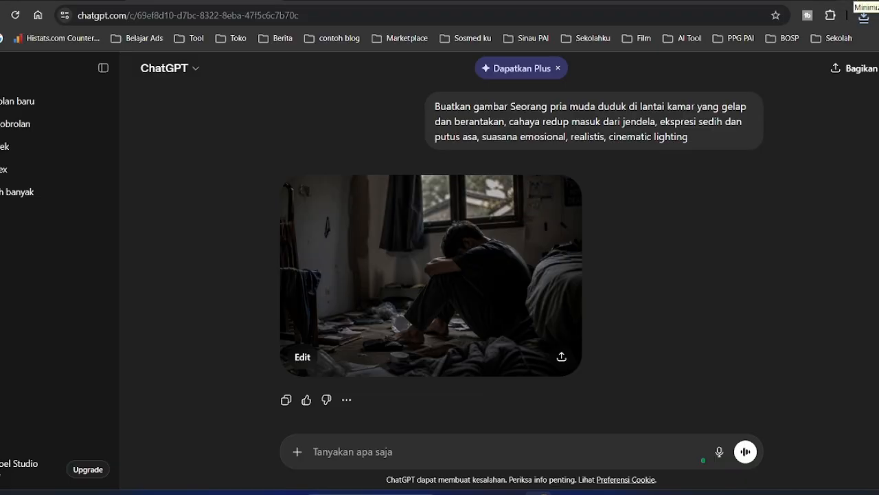
- Minimize Chrome and Notepad++ and create a new CapCut project
click(855, 0)
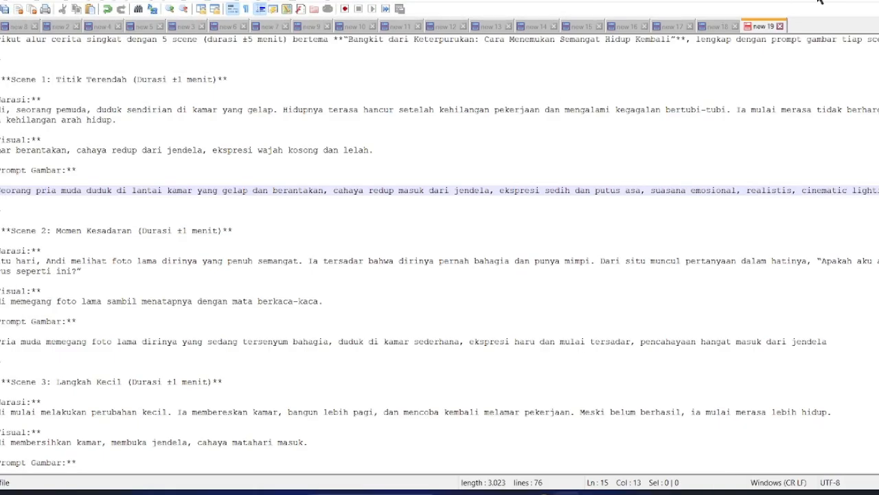
click(856, 0)
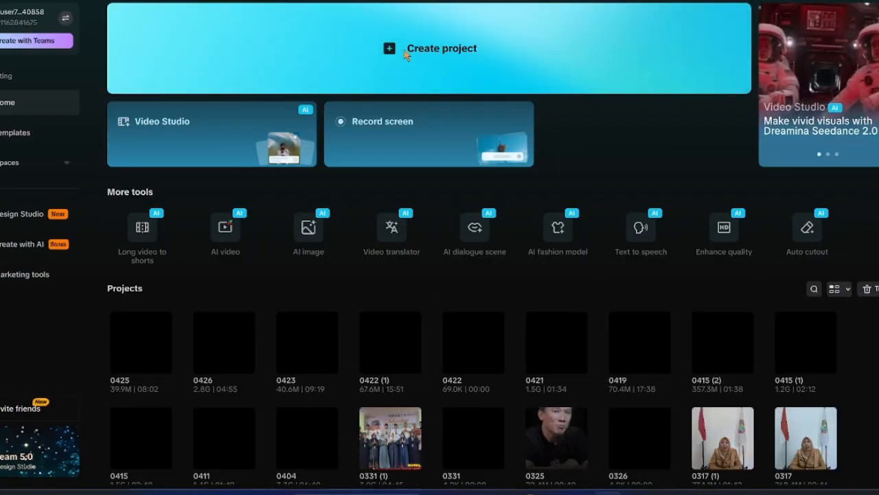
click(398, 57)
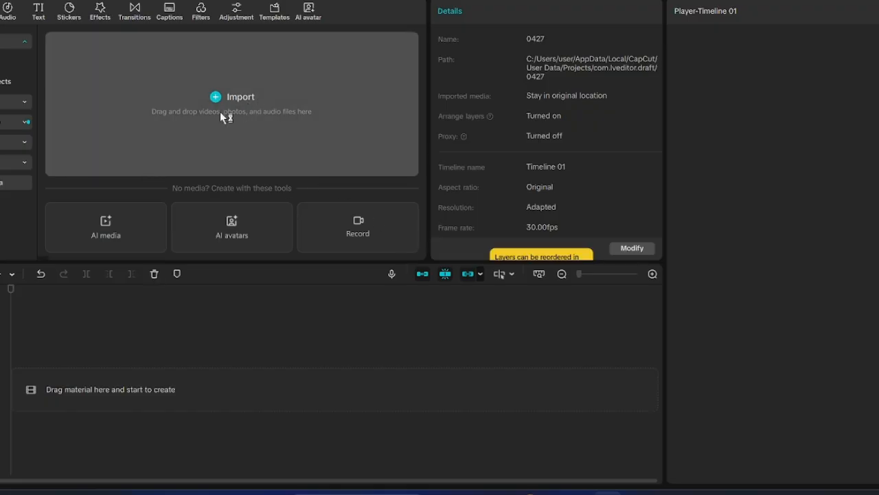
- Import the ChatGPT image from Downloads and place it on the timeline
click(249, 97)
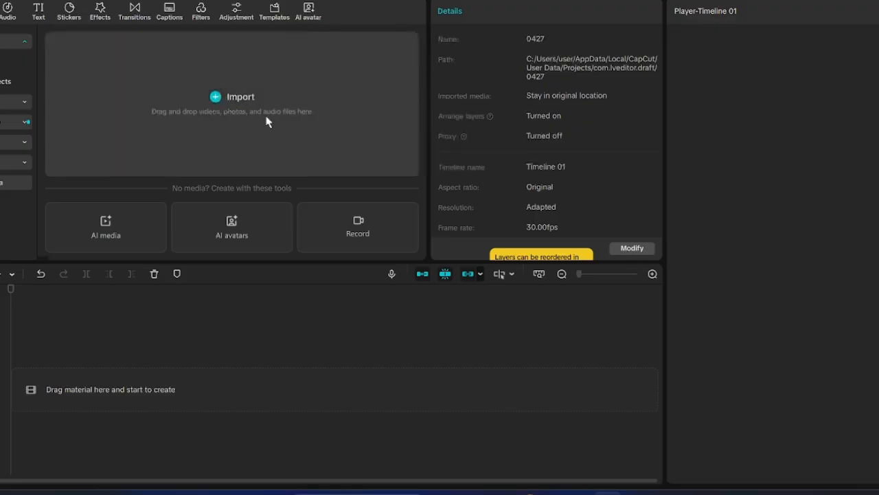
click(9, 163)
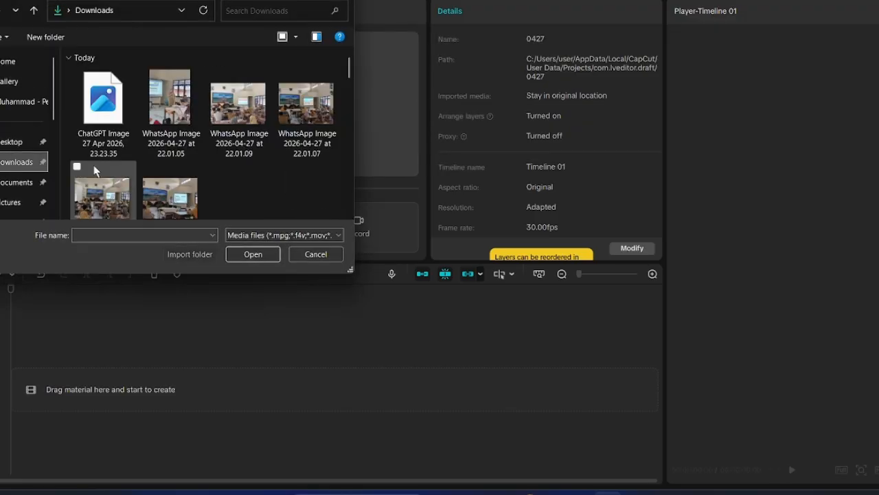
click(89, 131)
click(251, 257)
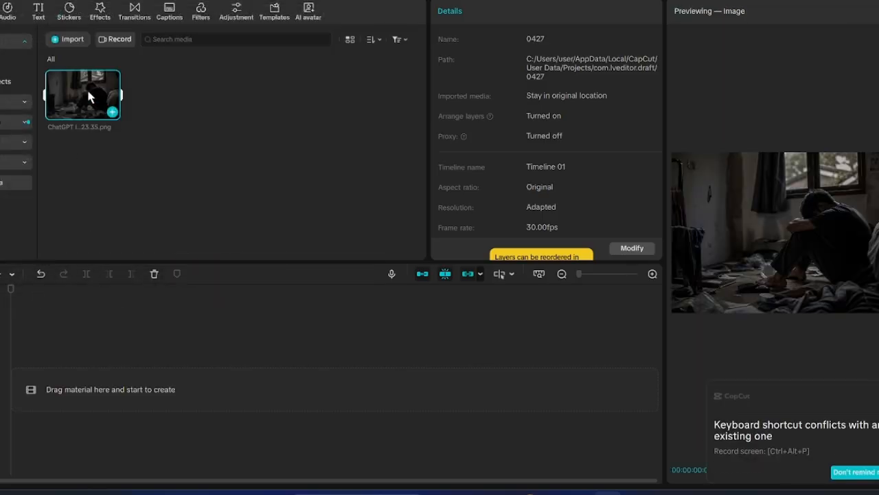
drag(83, 109, 75, 389)
click(188, 408)
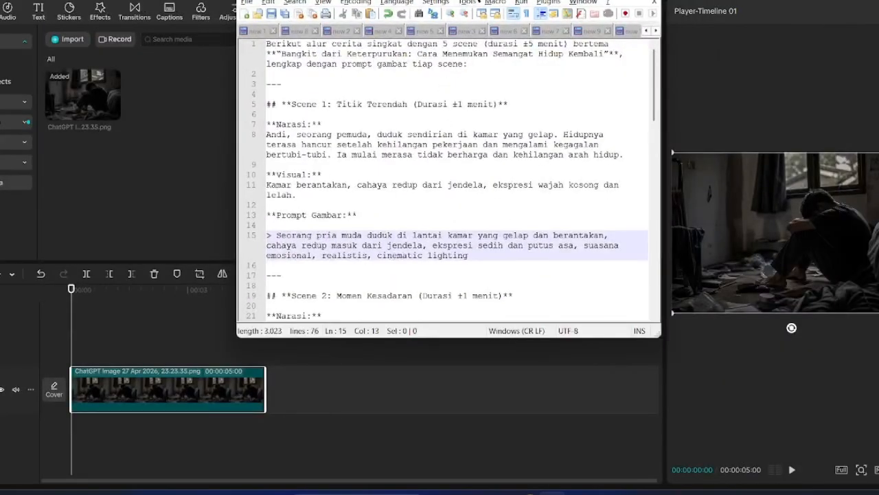
- Open the voiceover recorder with the Notepad++ narration script positioned beside CapCut
drag(446, 0, 453, 3)
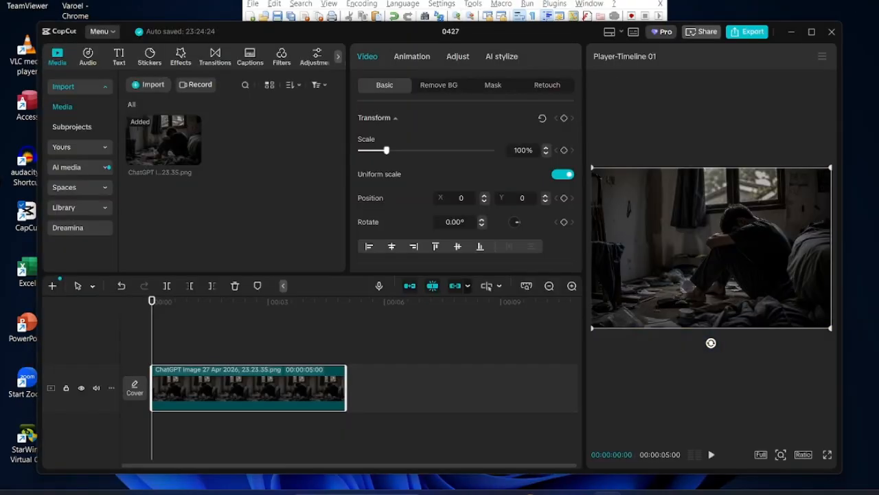
drag(488, 0, 691, 58)
drag(413, 35, 326, 3)
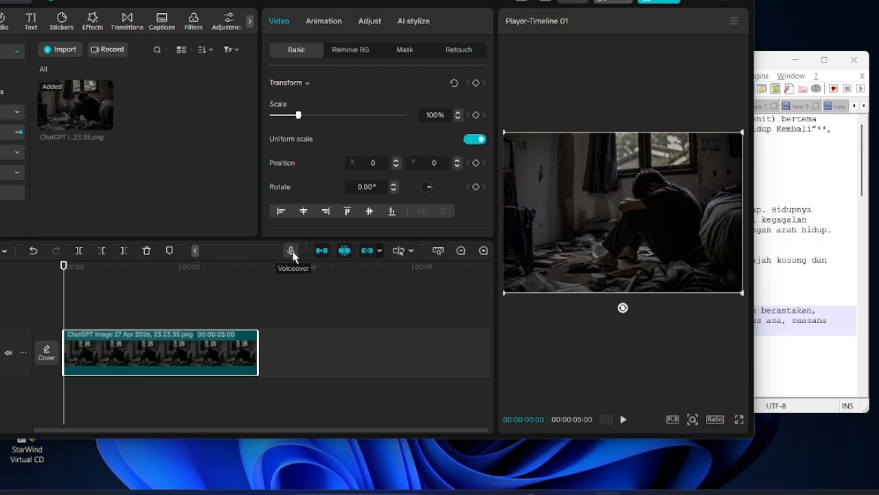
click(291, 252)
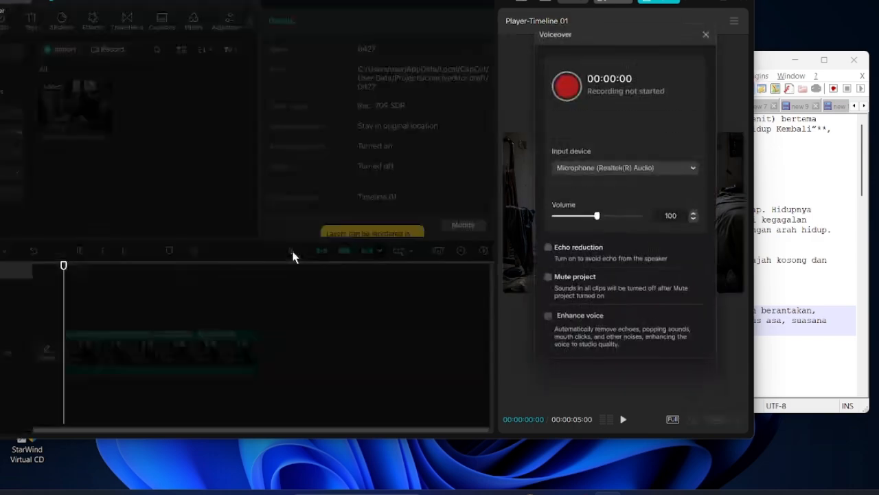
click(767, 60)
drag(759, 65, 747, 72)
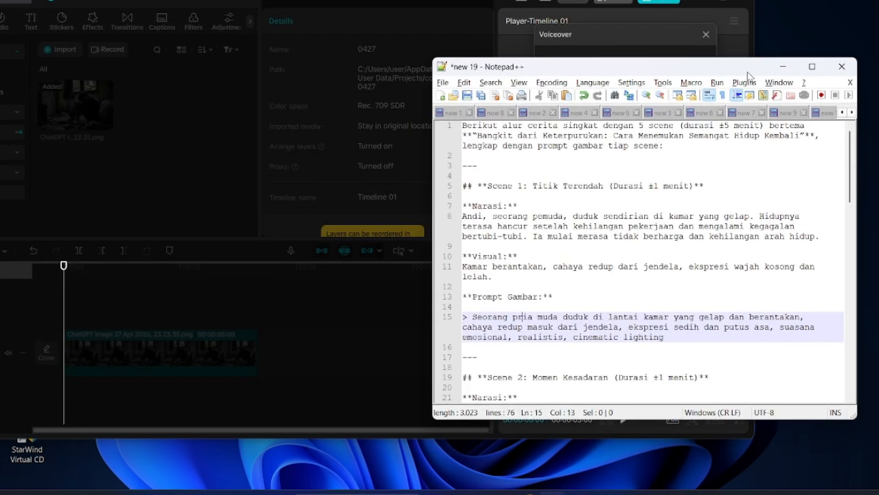
drag(628, 67, 277, 57)
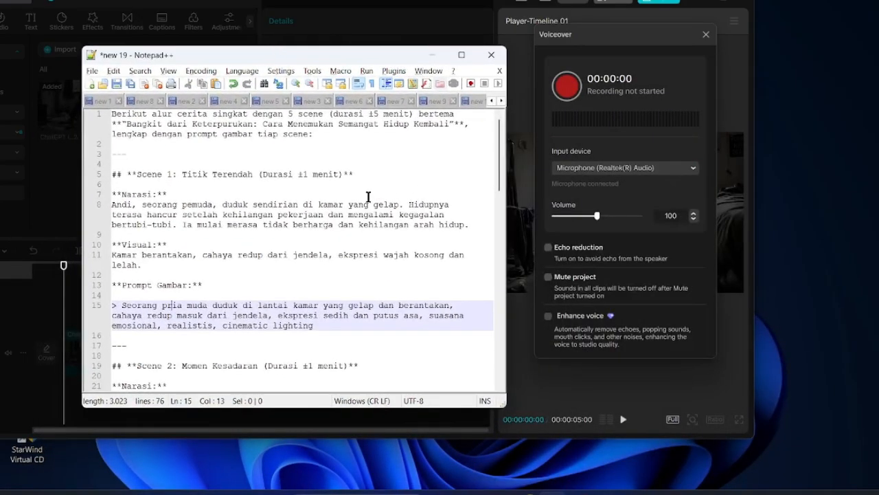
click(112, 205)
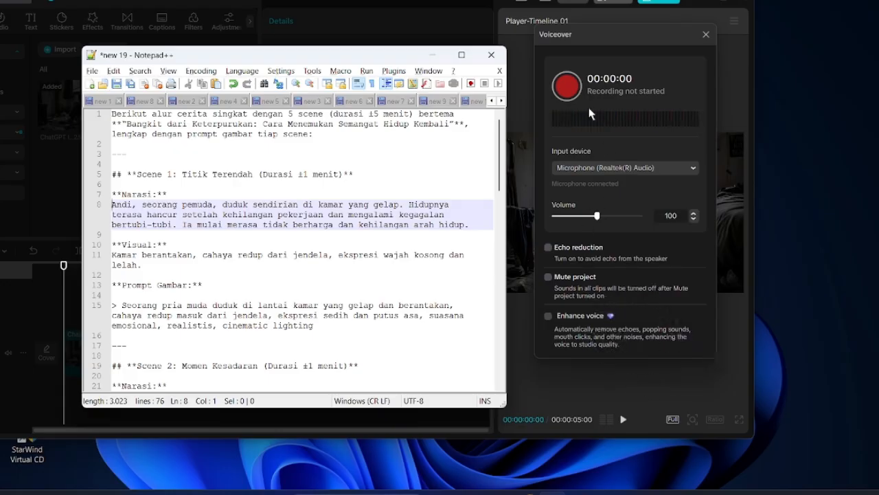
- Record a roughly 20-second voiceover reading the Scene 1 narration
click(568, 86)
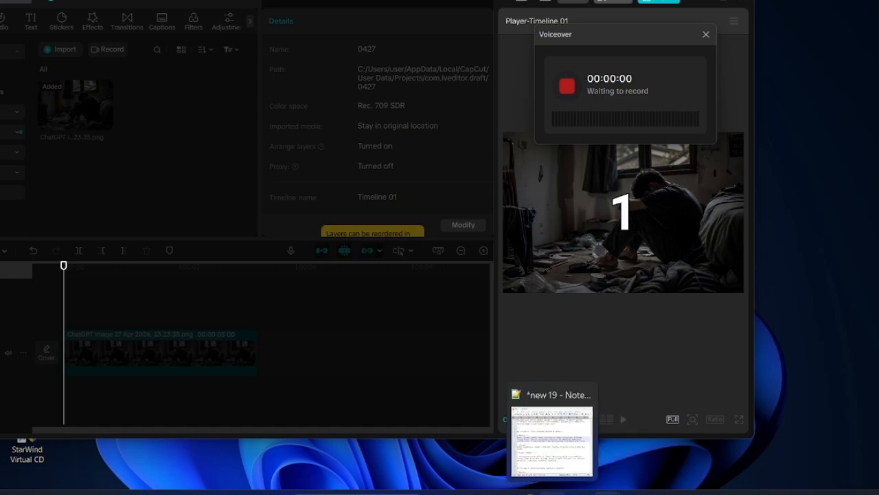
click(553, 492)
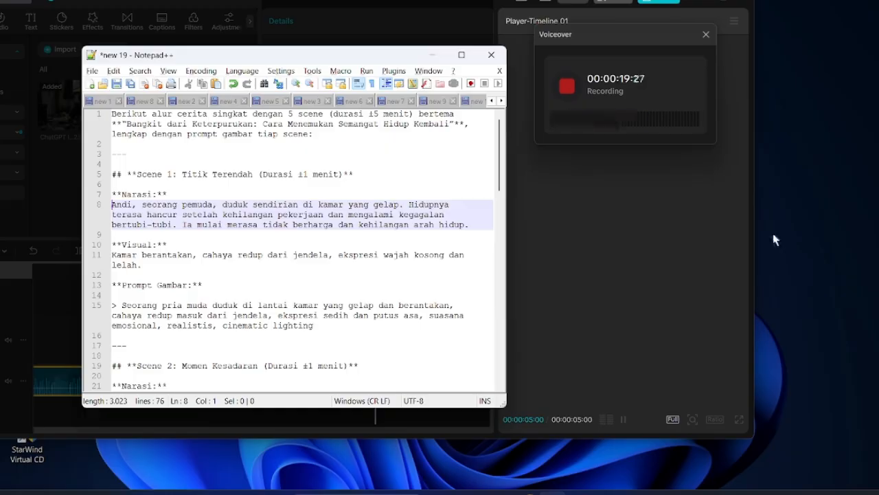
click(567, 86)
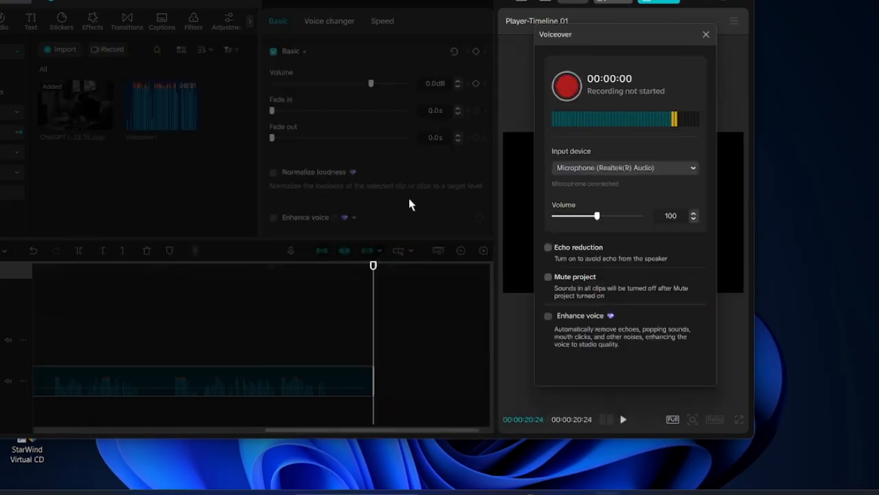
- Maximize CapCut, trim Voiceover1's start, and slide it to the timeline beginning
click(706, 35)
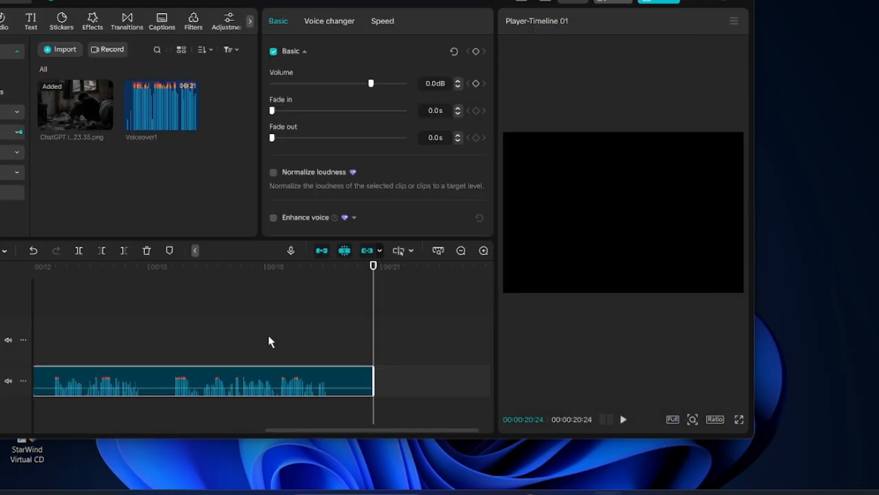
drag(320, 432, 57, 481)
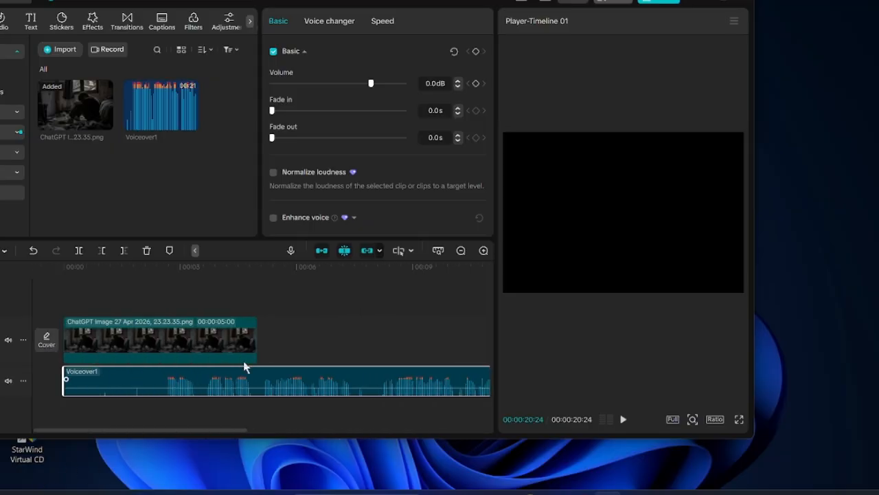
click(724, 2)
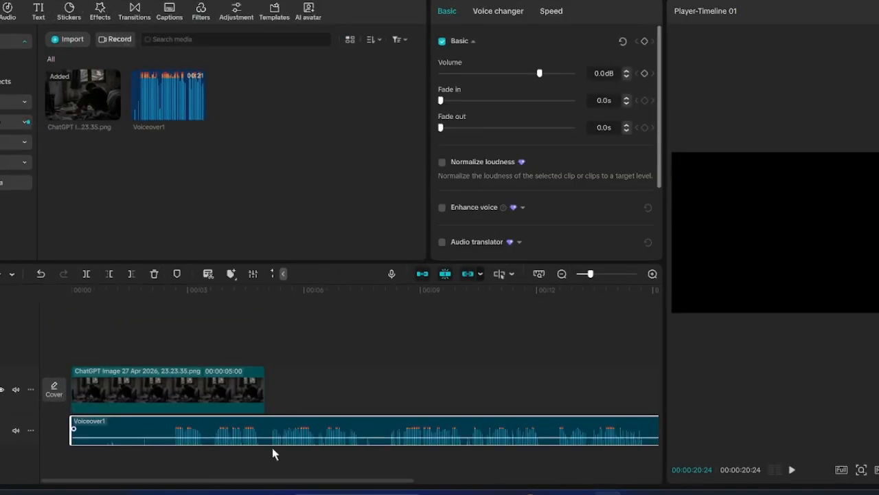
click(539, 278)
click(210, 378)
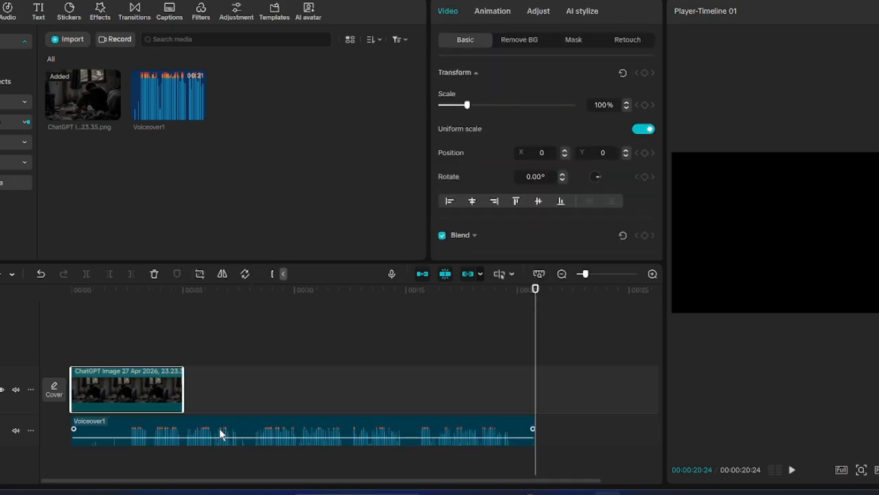
click(133, 291)
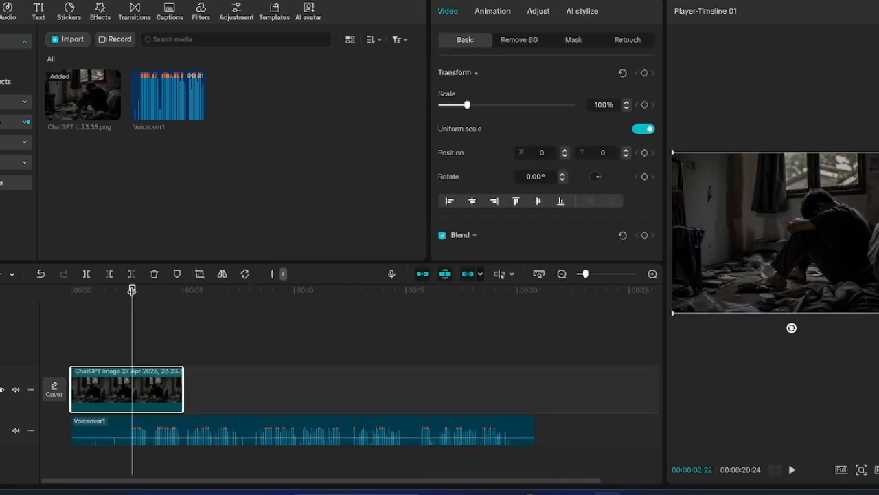
drag(132, 289, 128, 292)
click(140, 417)
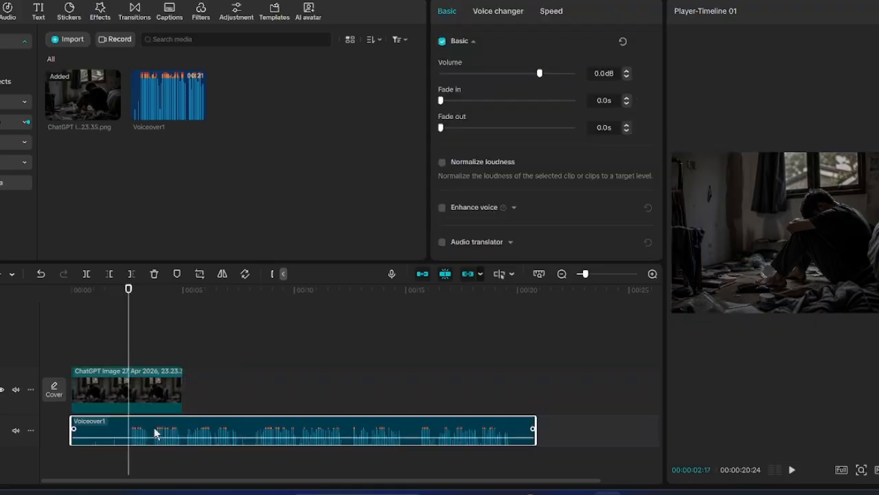
click(109, 273)
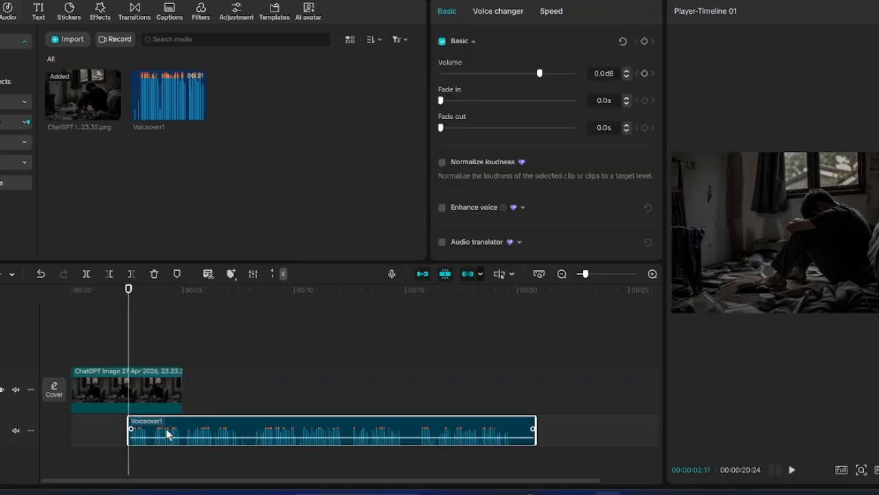
drag(167, 431, 112, 433)
- Extend the image clip and cut Voiceover1 at the image's end, 00:00:17:05
click(170, 392)
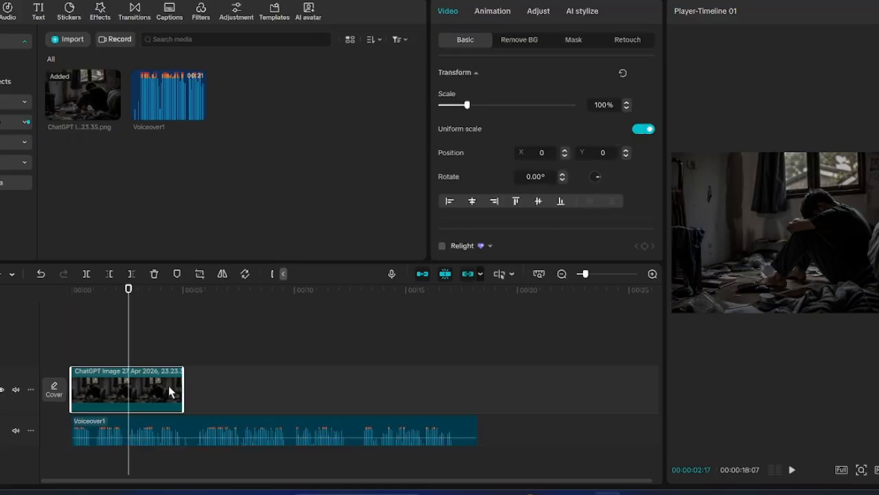
drag(183, 388, 453, 395)
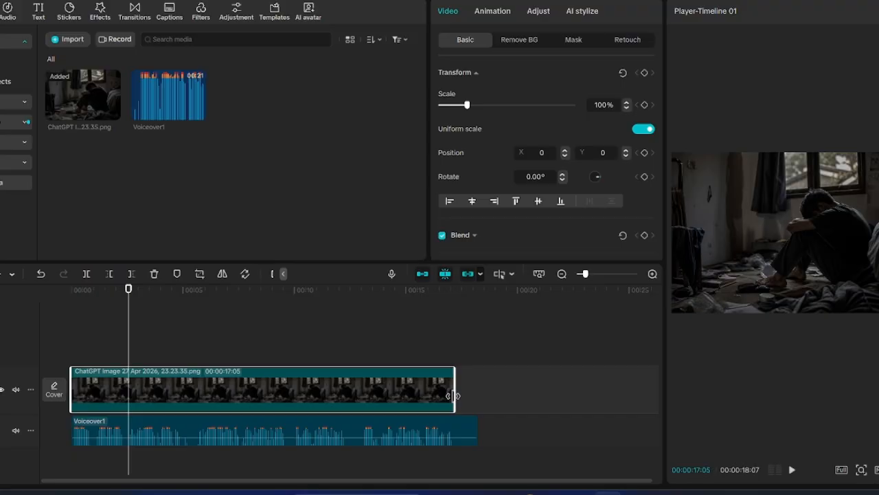
click(460, 430)
click(131, 274)
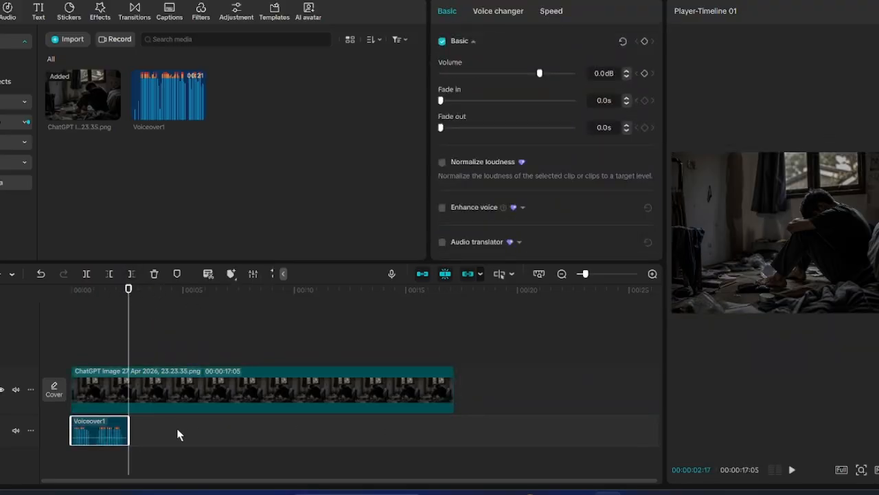
key(ctrl+z)
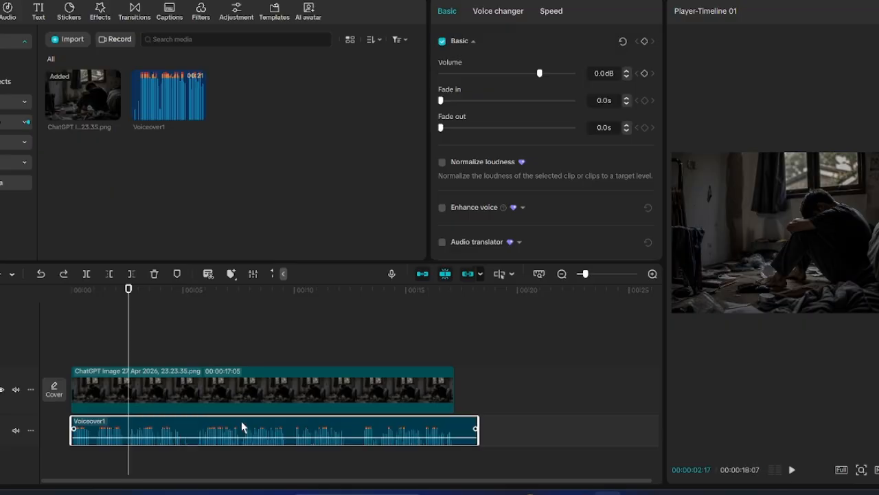
click(449, 290)
drag(449, 290, 451, 293)
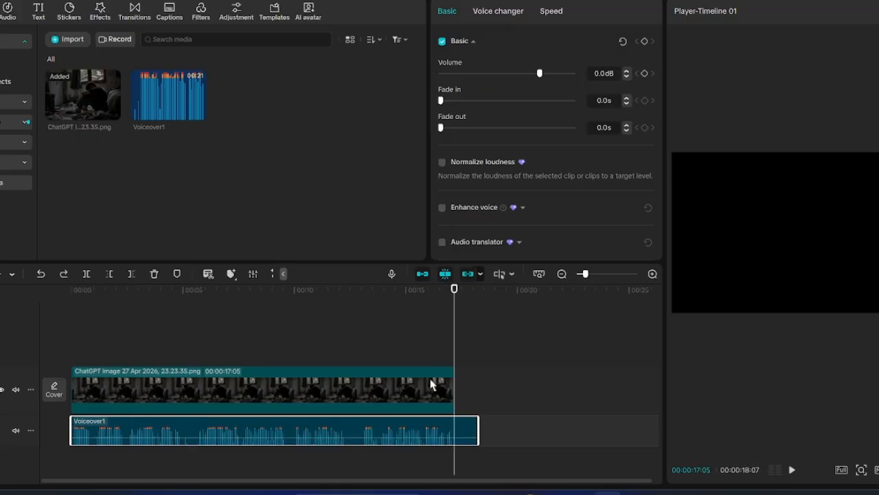
click(131, 274)
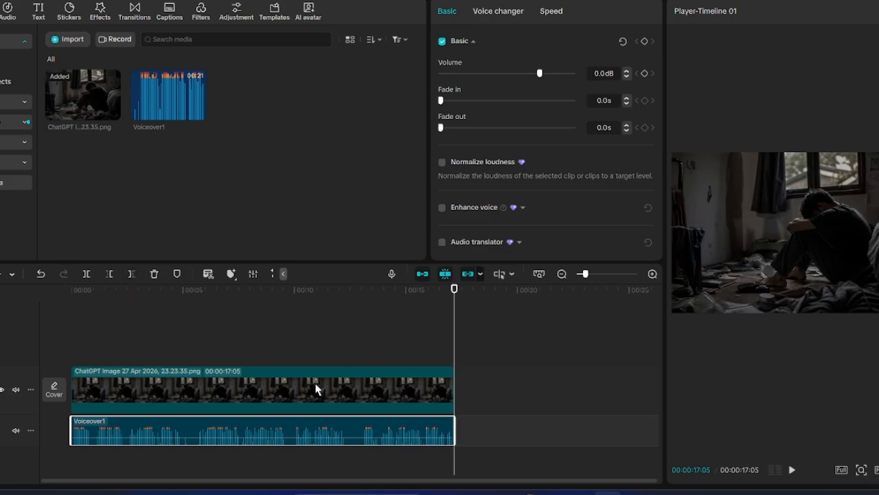
- Return the playhead to 0:00 and play back the timeline
click(318, 388)
click(289, 435)
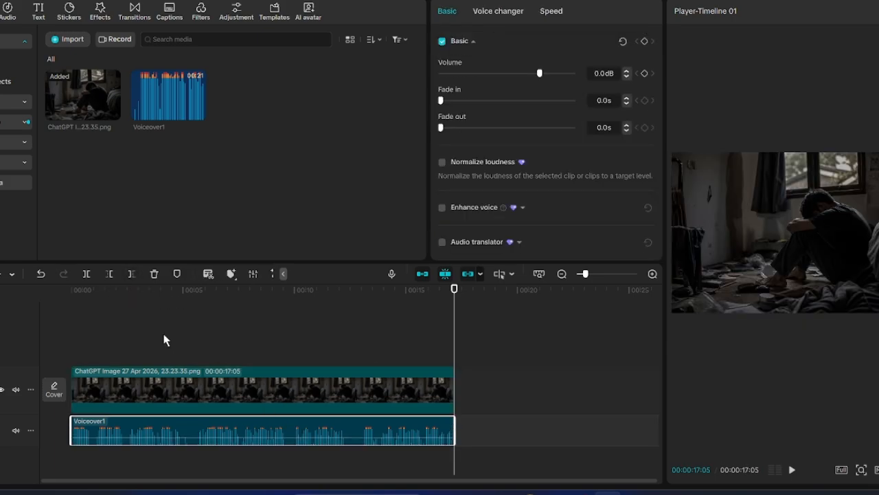
click(81, 290)
drag(81, 295, 74, 302)
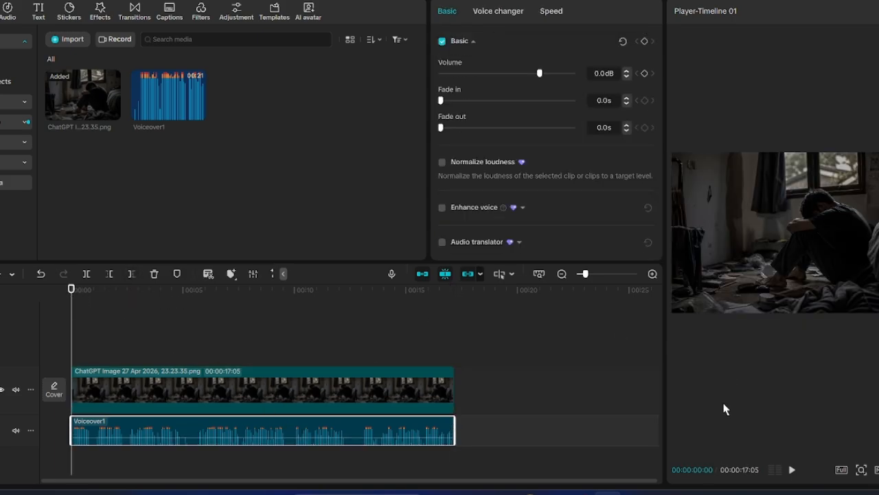
click(791, 470)
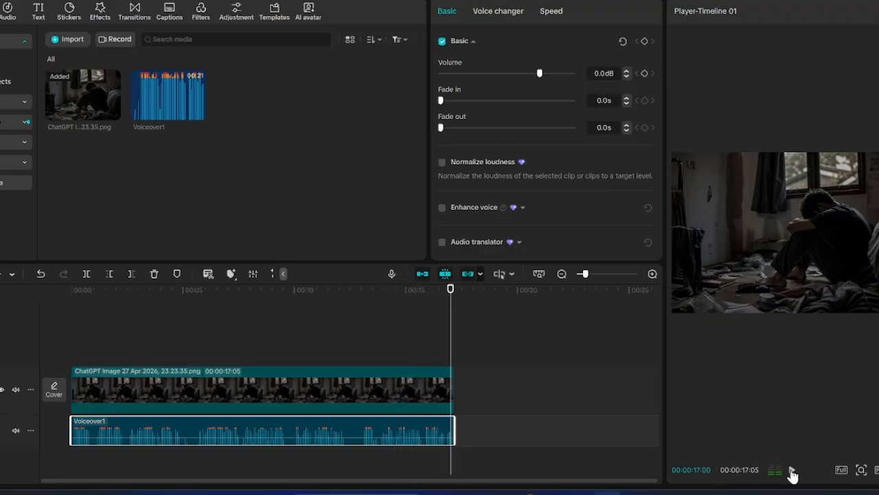
click(268, 401)
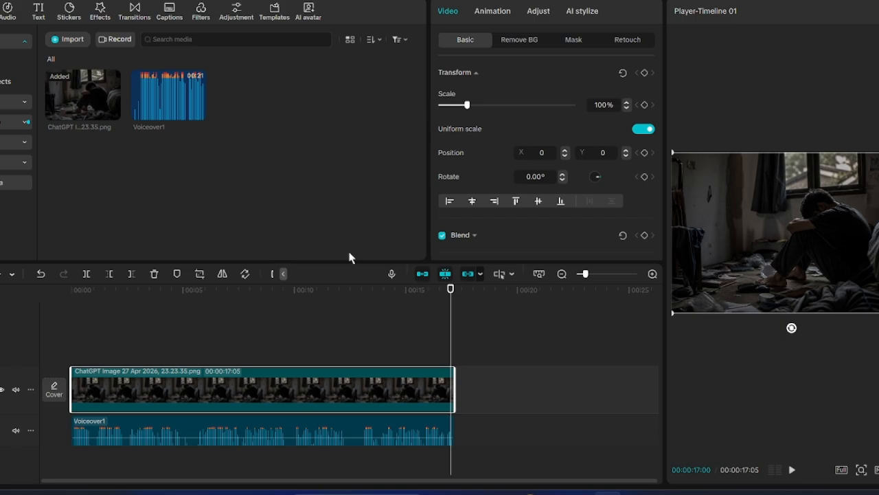
- Apply the Jessie voice character to the Voiceover1 narration clip
click(254, 429)
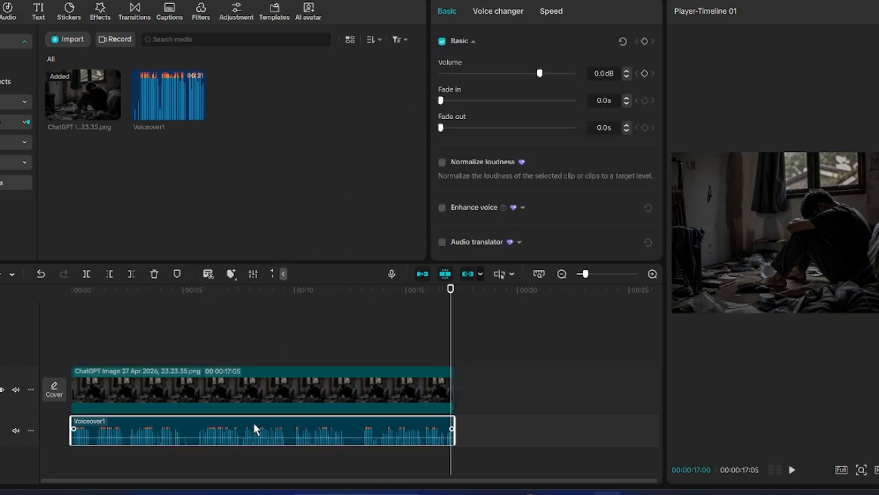
click(499, 12)
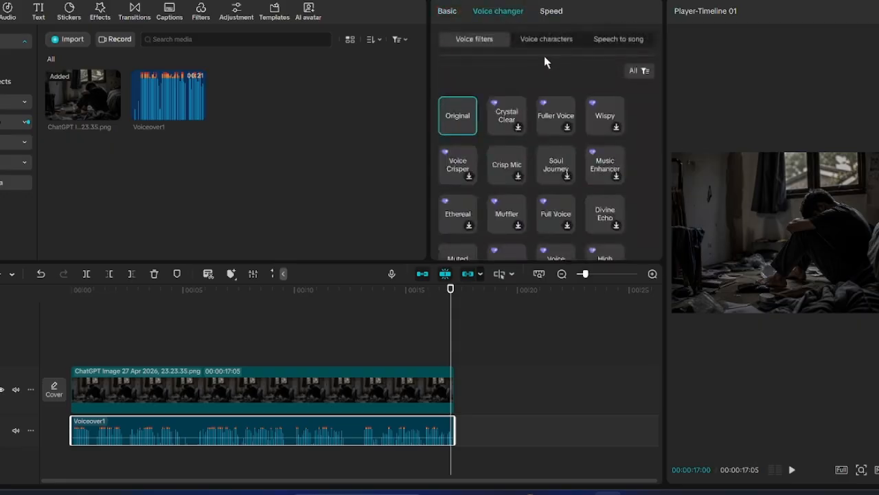
click(552, 39)
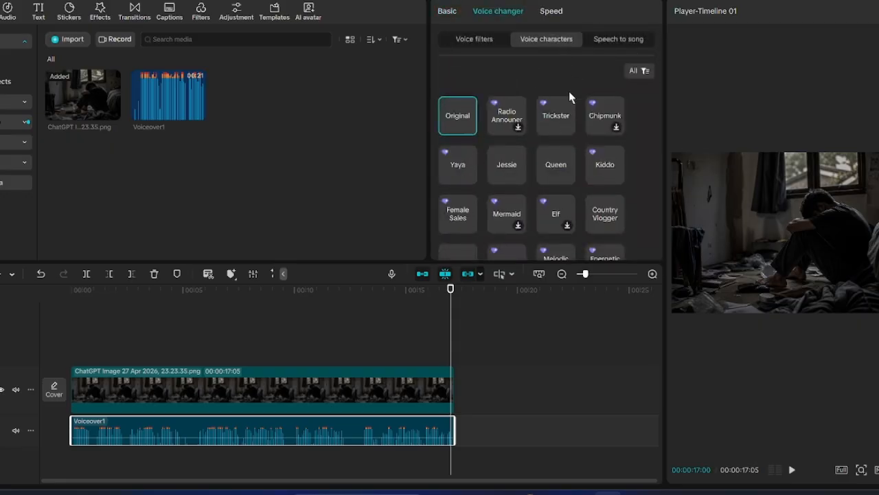
click(477, 39)
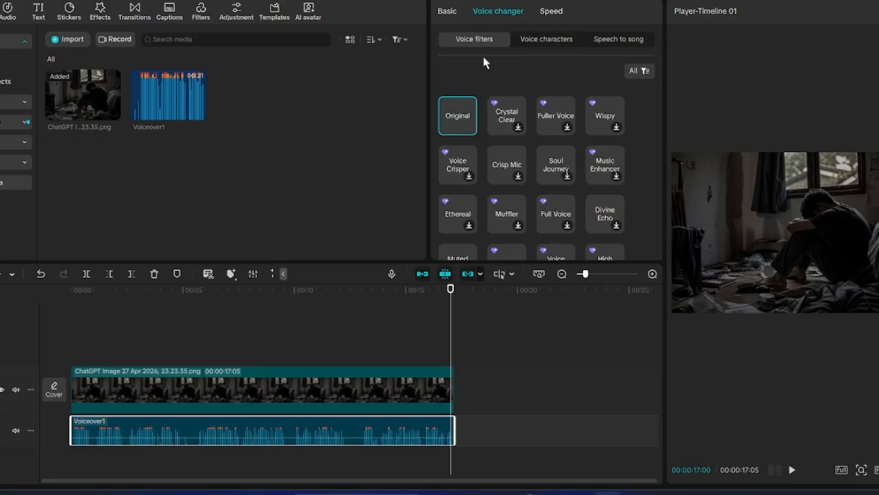
click(547, 41)
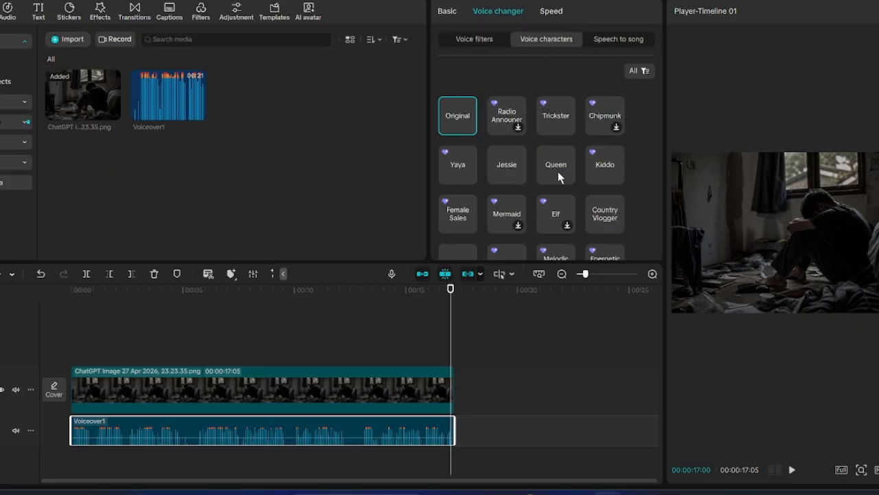
click(496, 165)
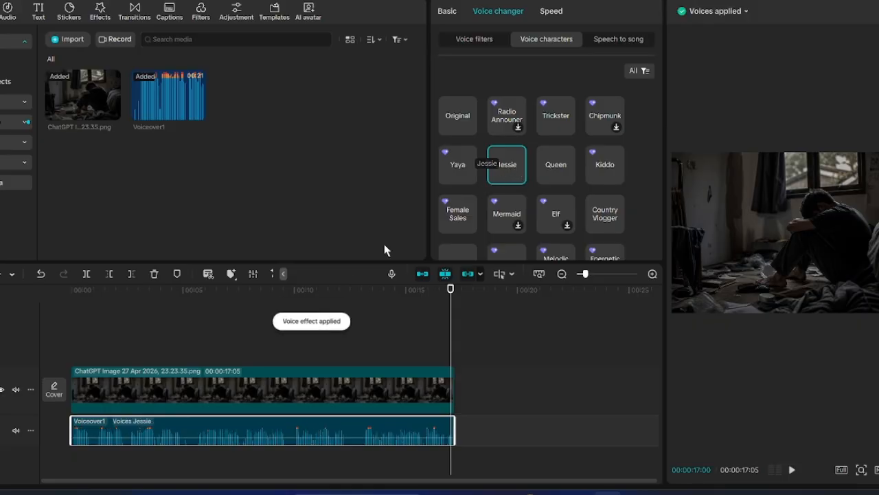
- Play the Jessie-voiced narration from the start, then rewind and select the image clip
drag(80, 295, 71, 290)
click(792, 469)
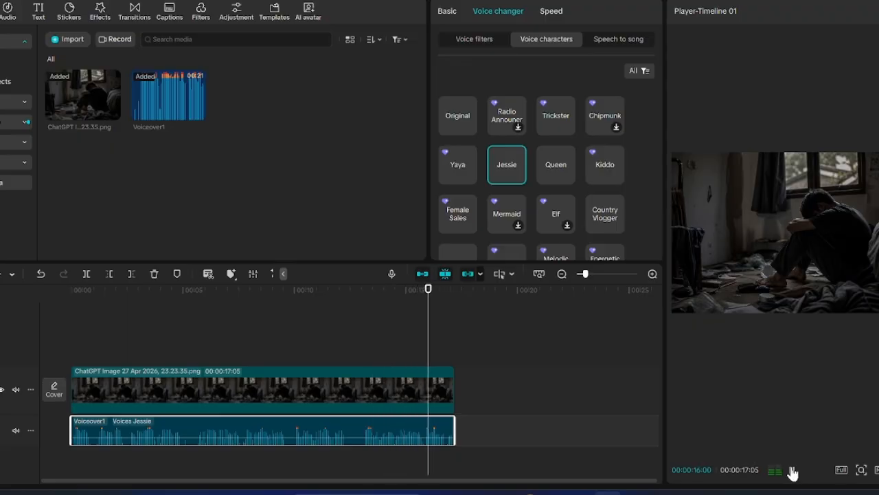
click(793, 471)
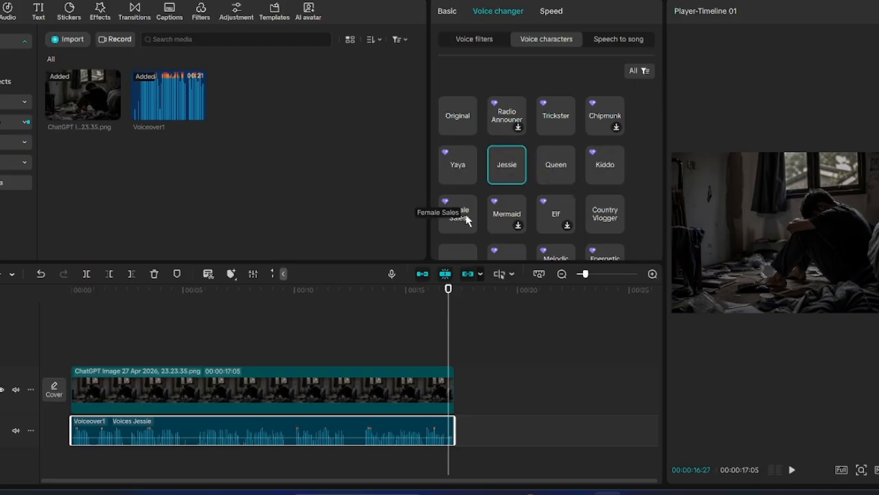
scroll(494, 190, down, 1)
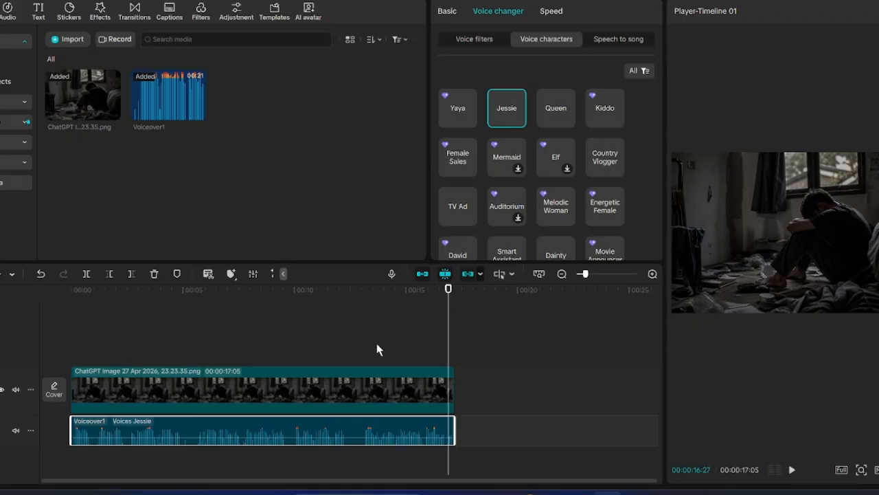
click(159, 291)
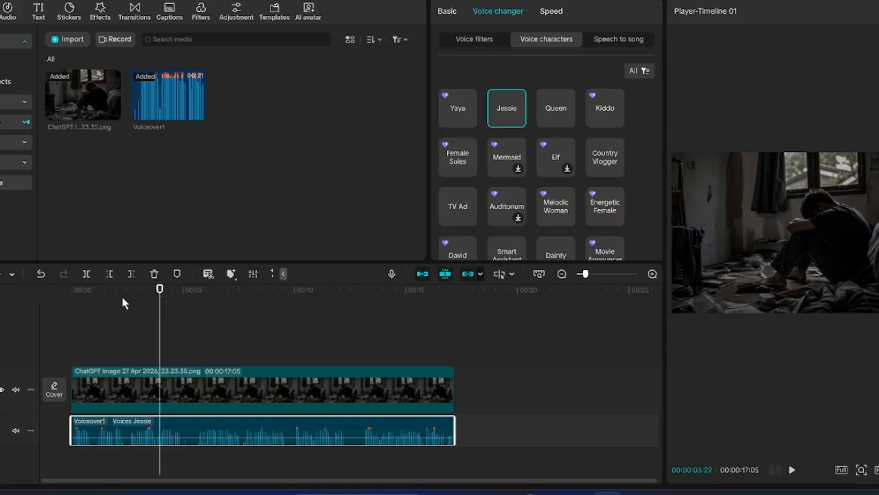
click(79, 296)
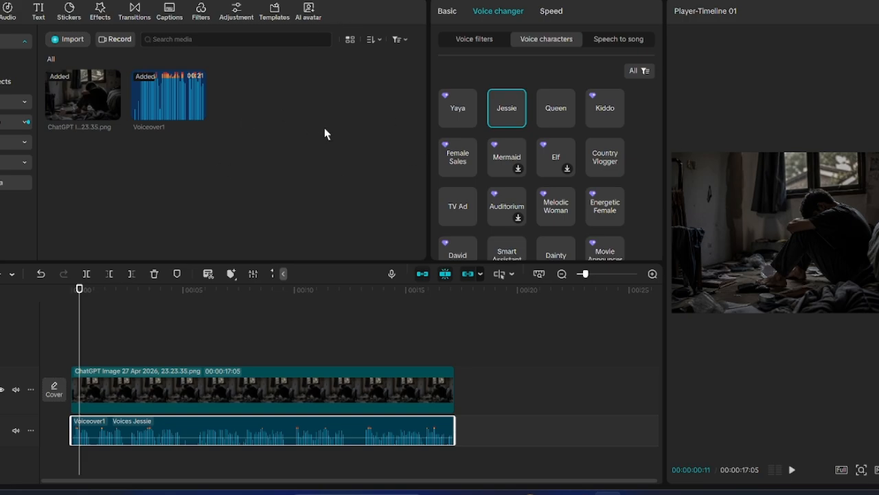
click(427, 387)
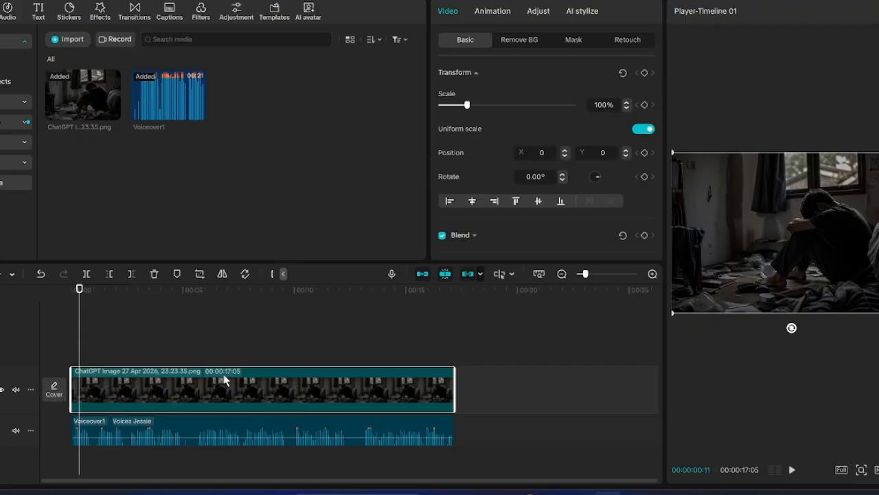
- Preview from the start, then add a starting Scale keyframe at 100% near 2 seconds
drag(79, 290, 70, 290)
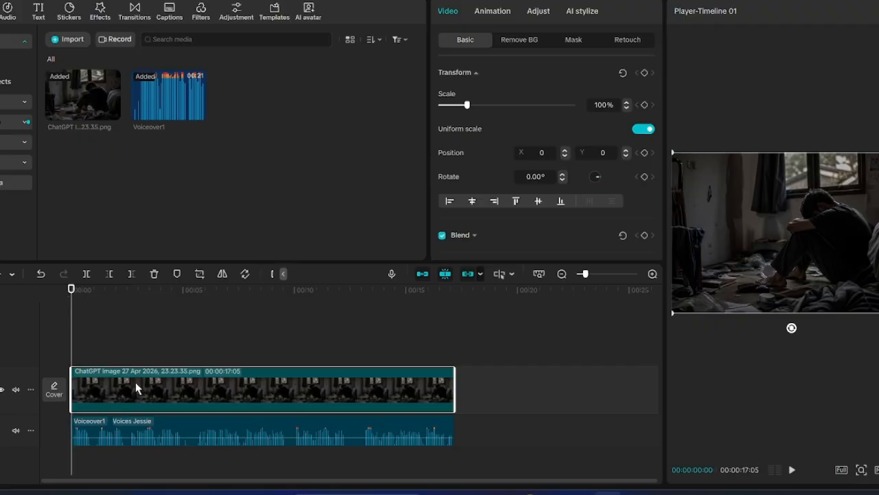
key(space)
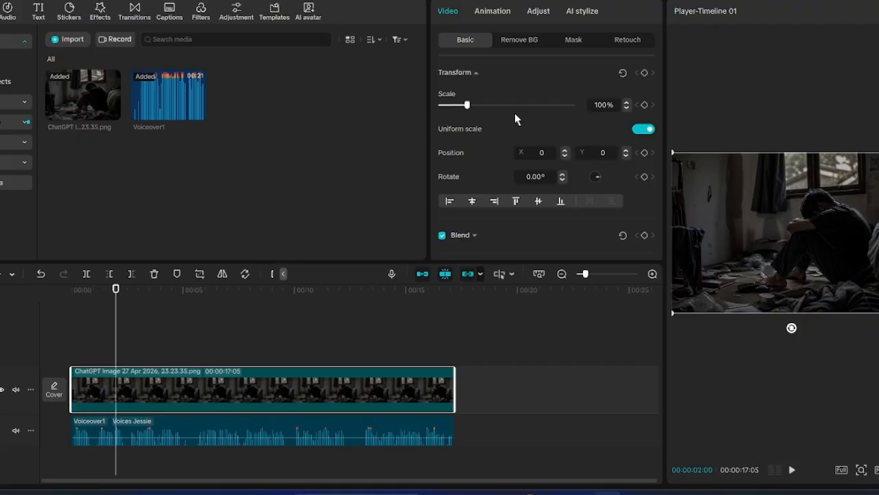
click(646, 105)
- At about 9 seconds enlarge the image to 174% scale, then play the zoom-in back
drag(117, 294, 278, 292)
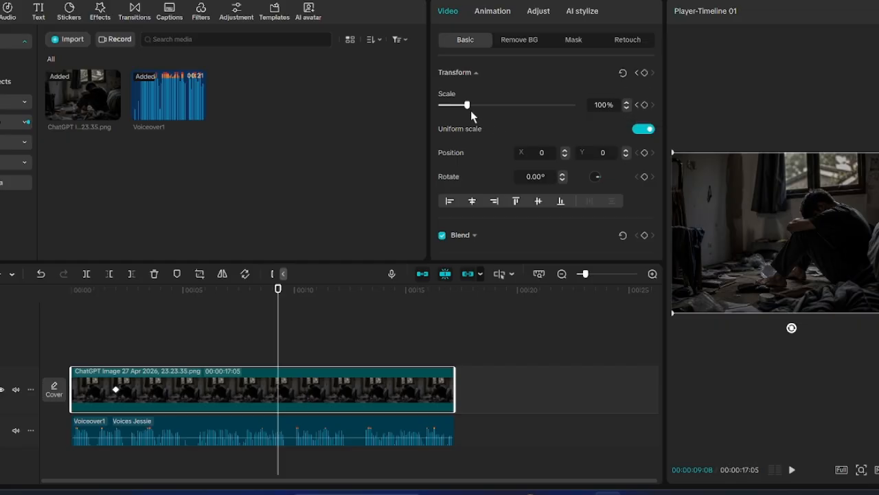
drag(466, 107, 489, 113)
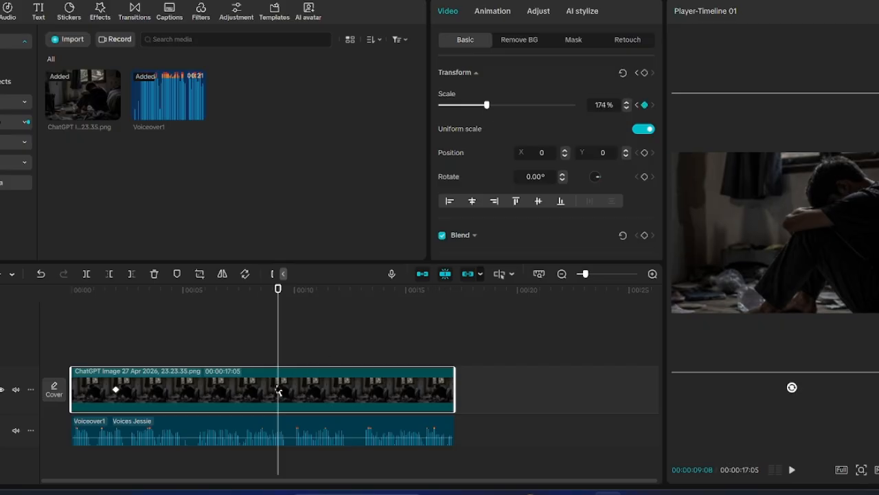
drag(279, 295, 108, 294)
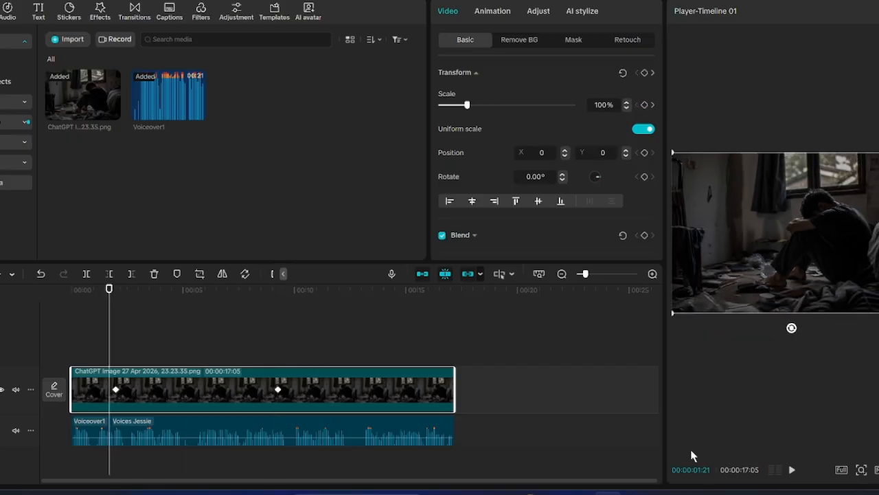
click(792, 470)
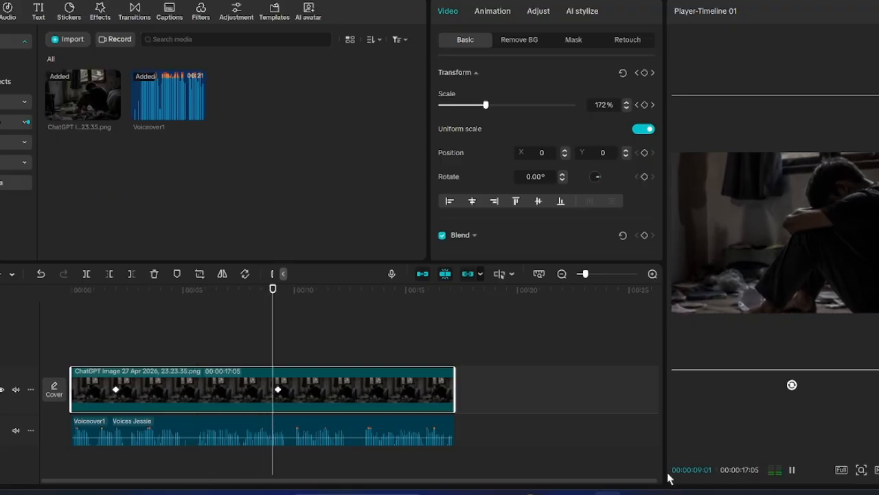
click(792, 473)
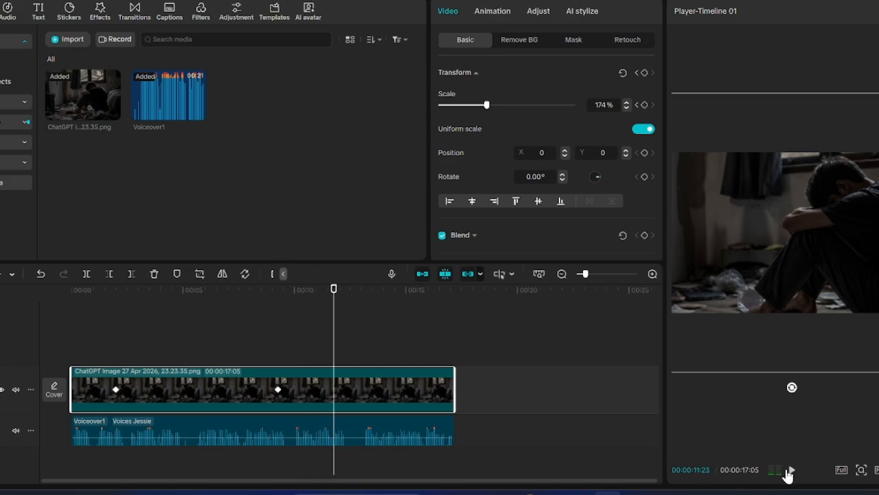
click(294, 294)
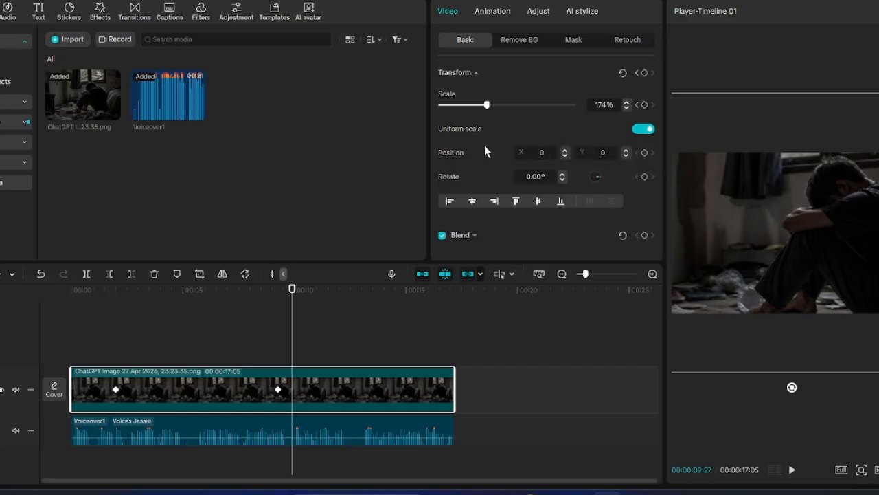
- Keyframe position near 9 seconds, move the image to X 1095, Y -386 at 14 seconds, and preview
click(644, 152)
drag(293, 302, 383, 303)
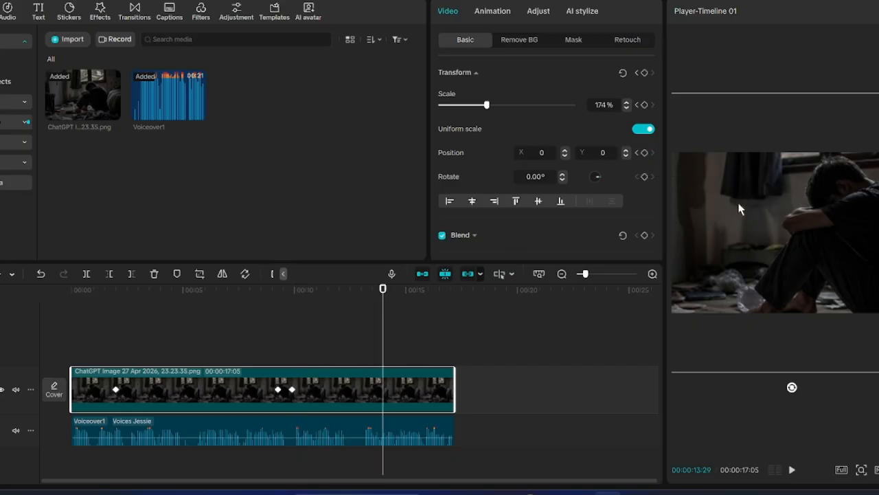
drag(739, 208, 807, 232)
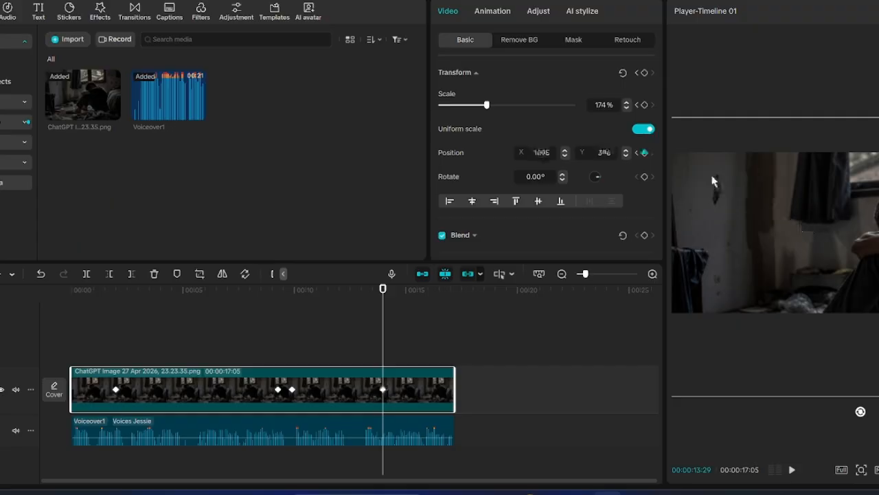
click(279, 302)
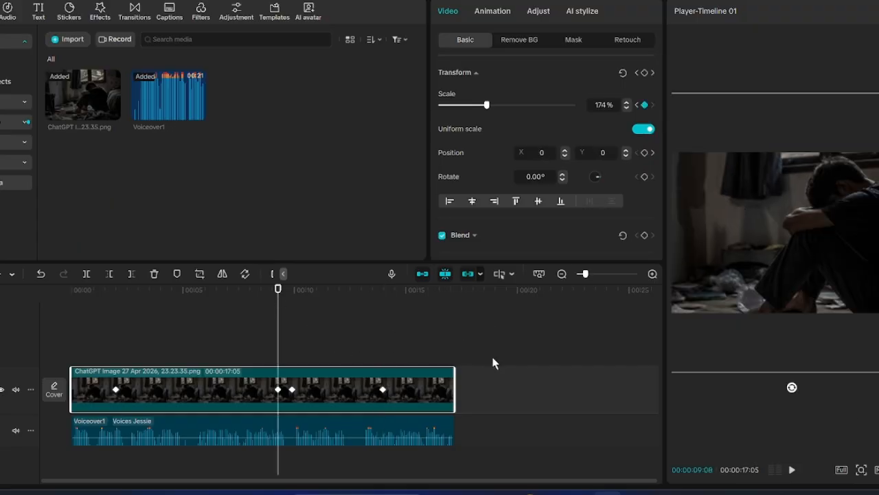
click(792, 469)
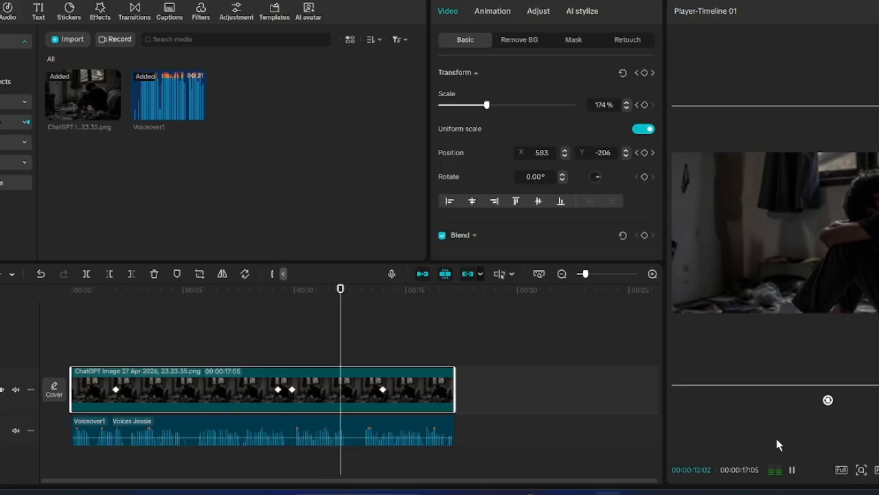
click(792, 472)
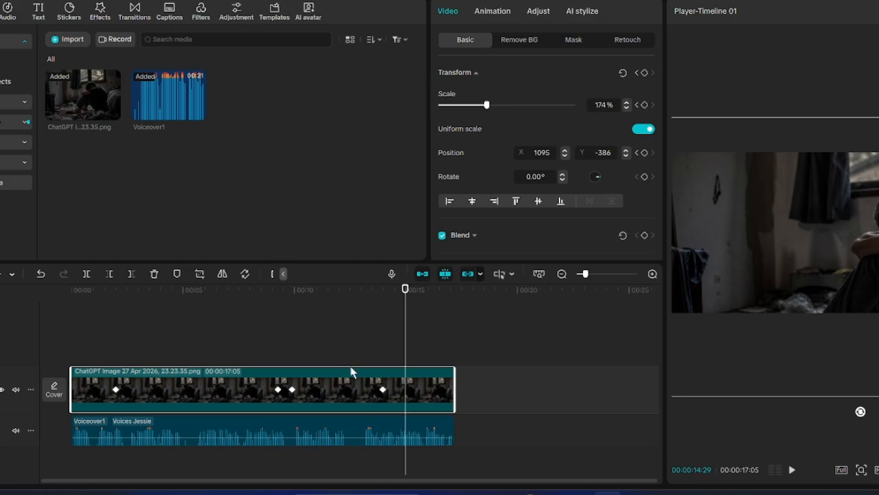
click(316, 300)
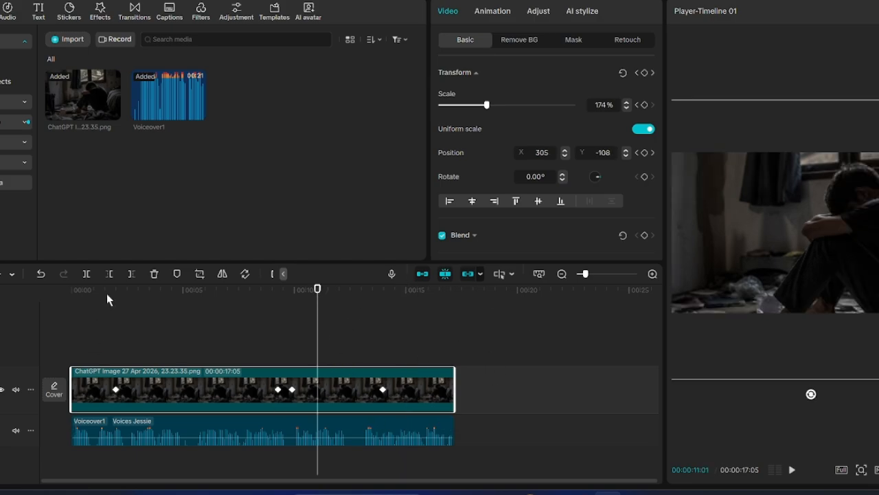
click(134, 294)
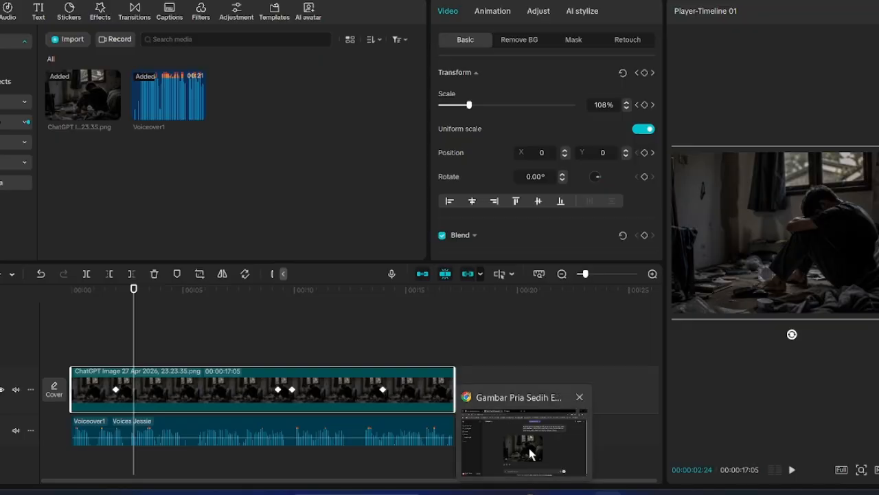
click(533, 453)
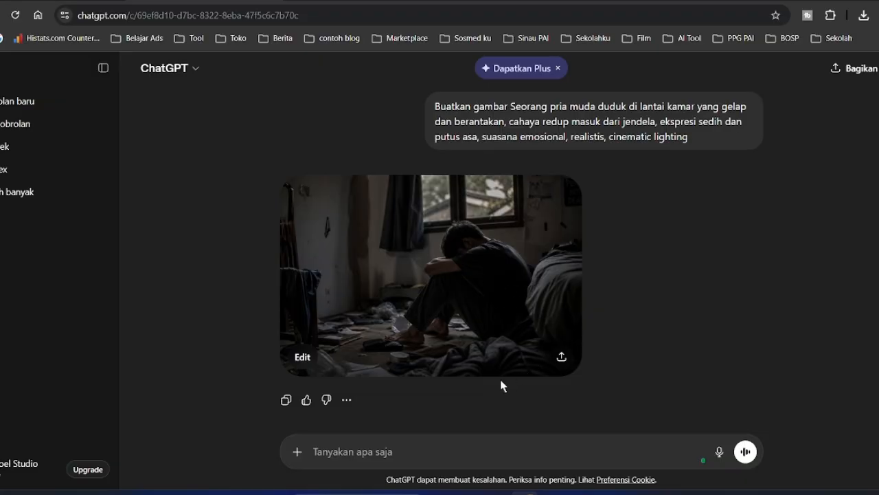
click(369, 446)
scroll(511, 375, down, 1)
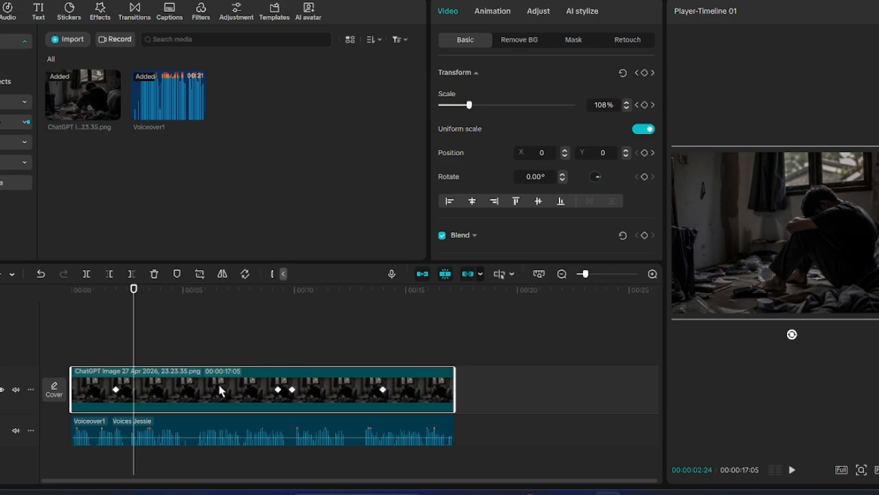
- Place Diamond Fireflies above the image clip, stretch it to the clip's end, and preview it
click(79, 294)
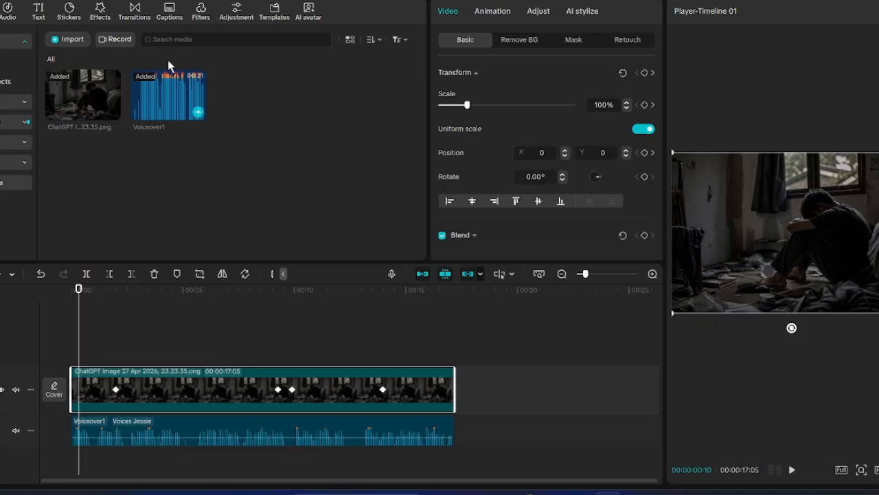
click(134, 13)
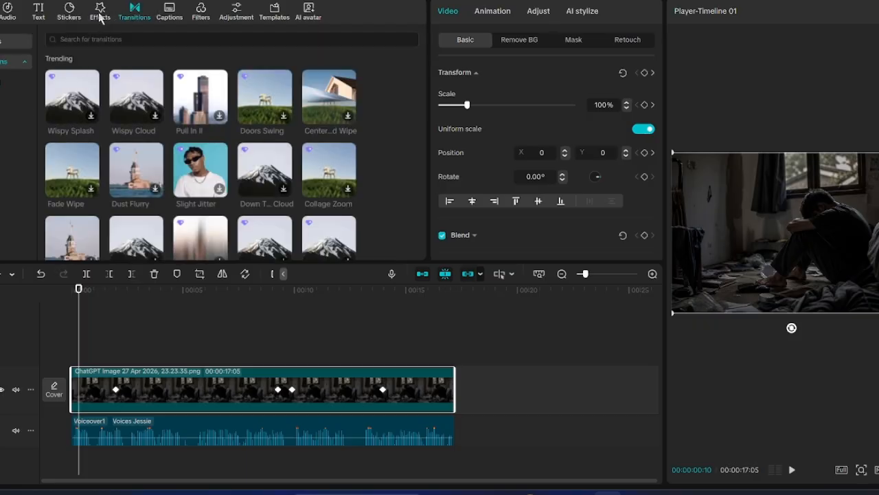
click(100, 14)
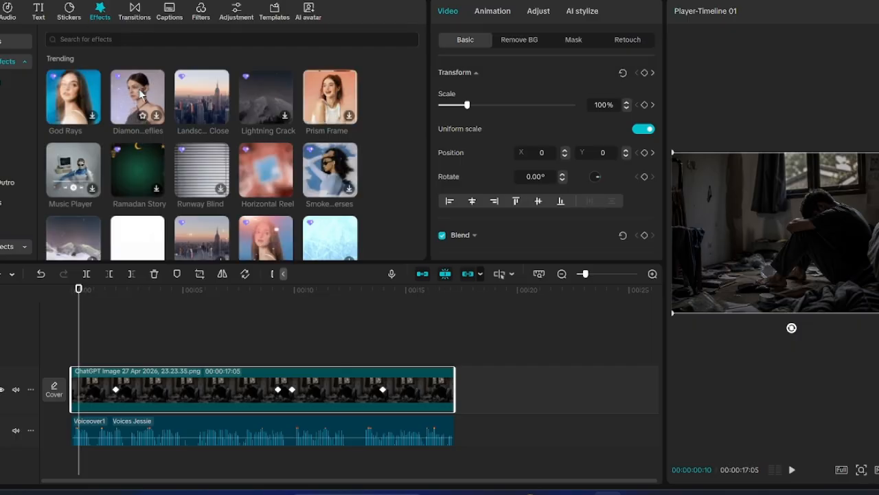
click(153, 120)
drag(137, 97, 70, 358)
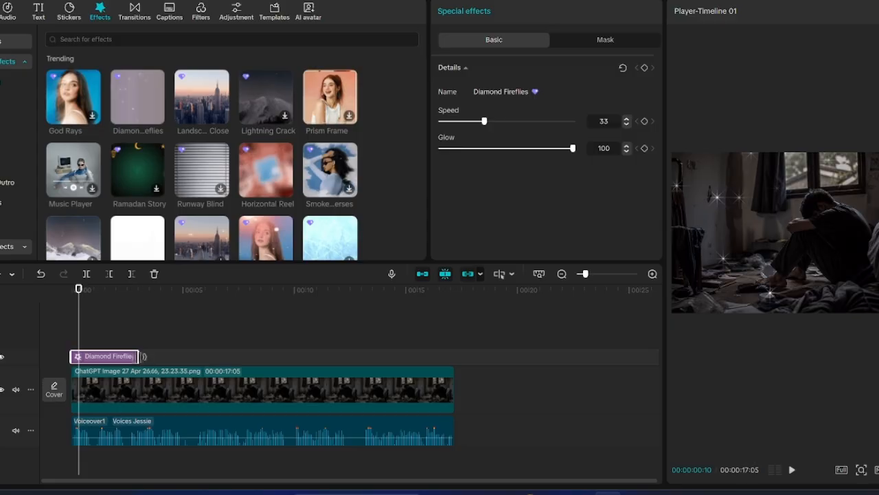
drag(141, 360, 455, 351)
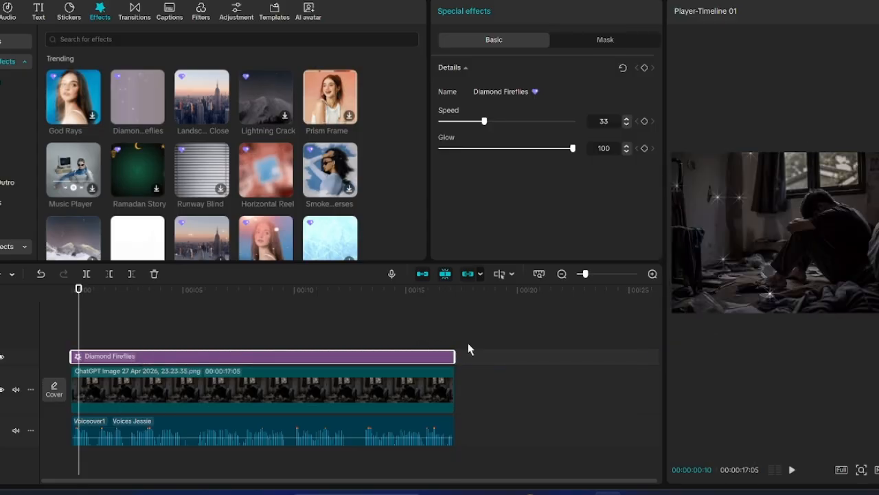
click(793, 470)
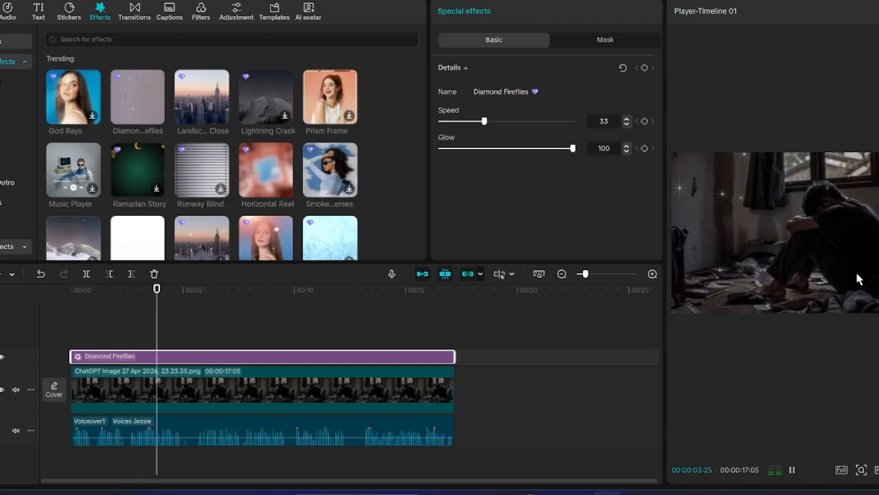
click(791, 470)
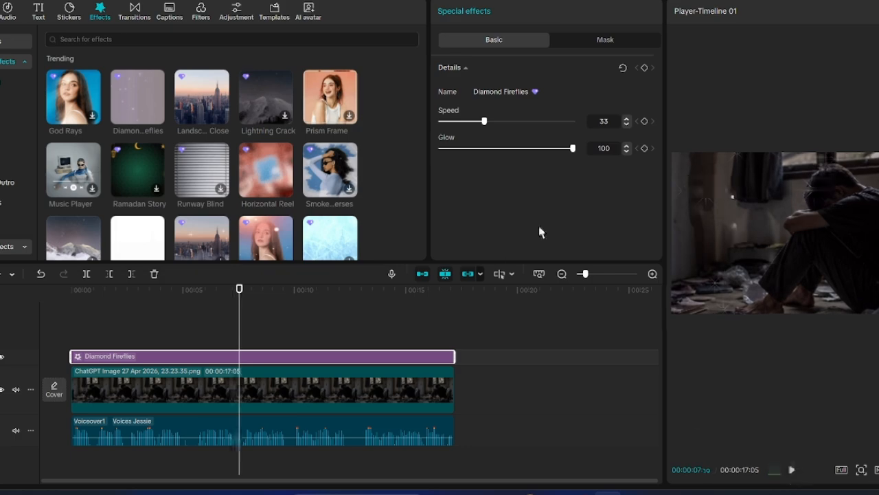
- Generate Indonesian captions from the narration and play the preview from about 5 seconds
click(169, 12)
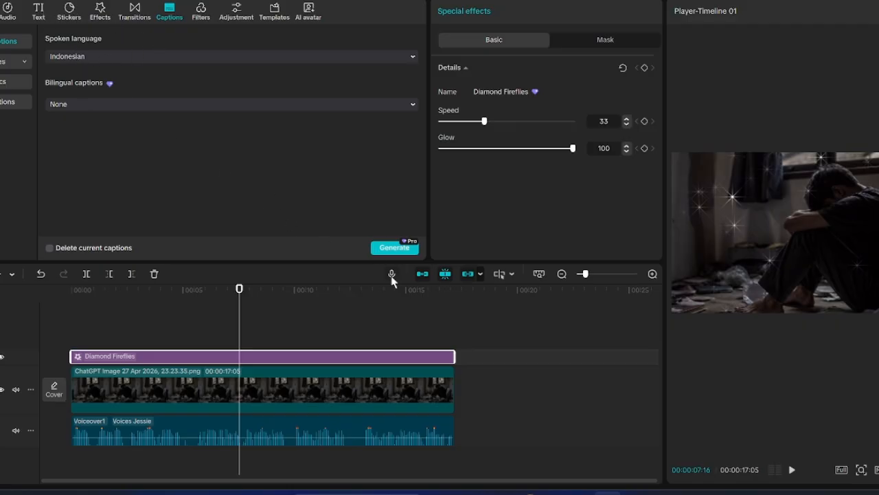
click(403, 249)
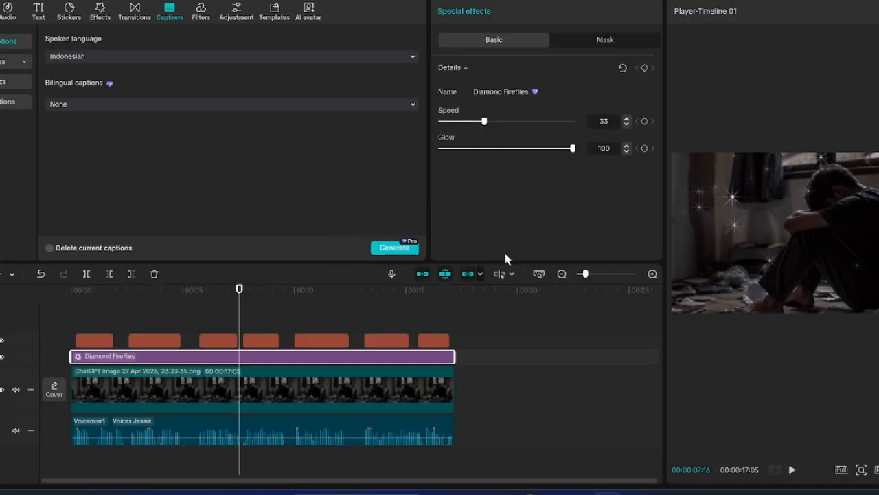
click(191, 300)
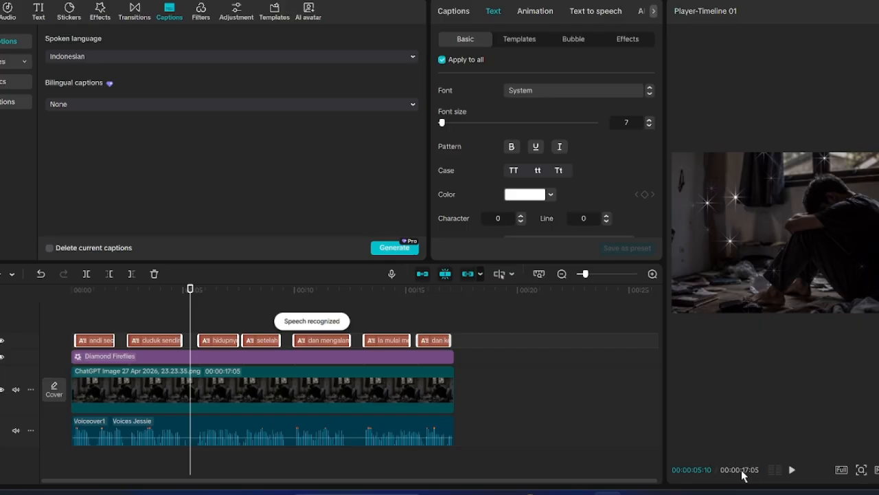
click(792, 471)
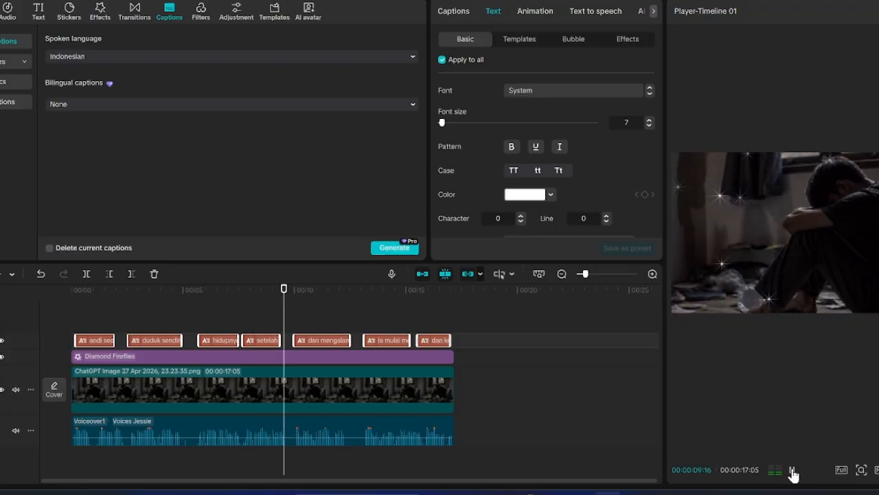
click(792, 471)
- Select the 'dan mengalami' caption and browse its text Templates and Bubble styles
click(312, 300)
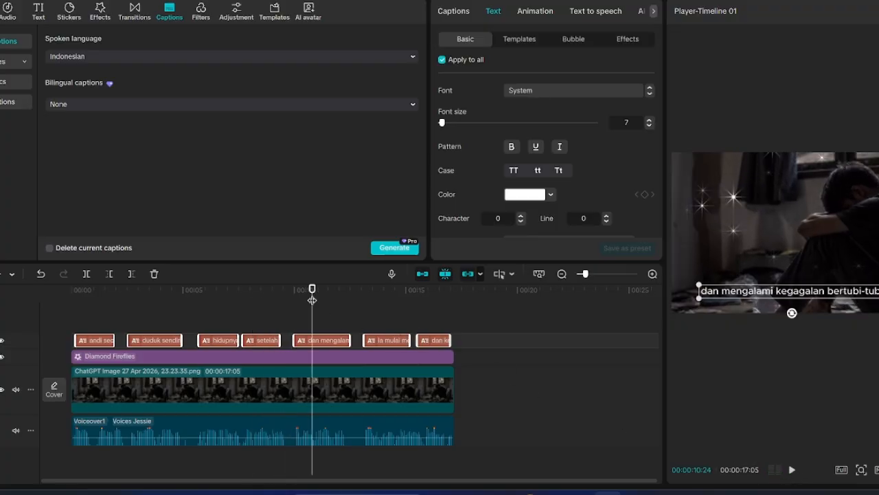
click(332, 347)
click(520, 40)
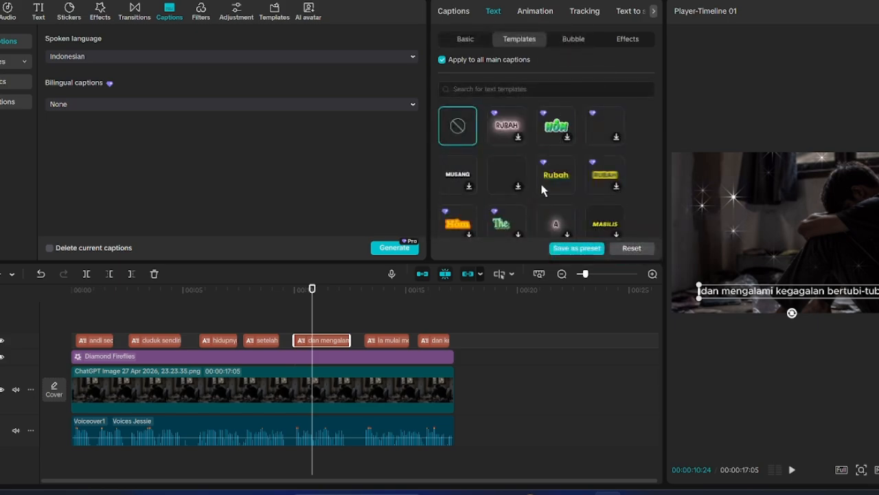
scroll(543, 190, down, 3)
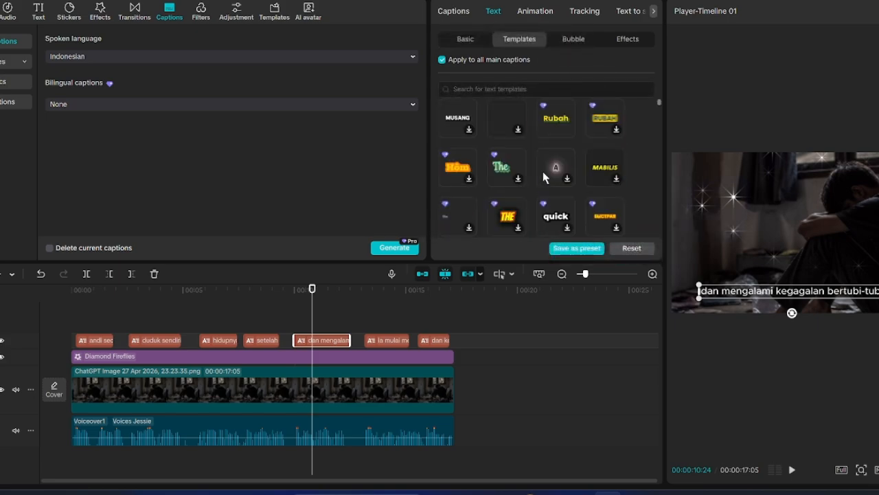
click(574, 40)
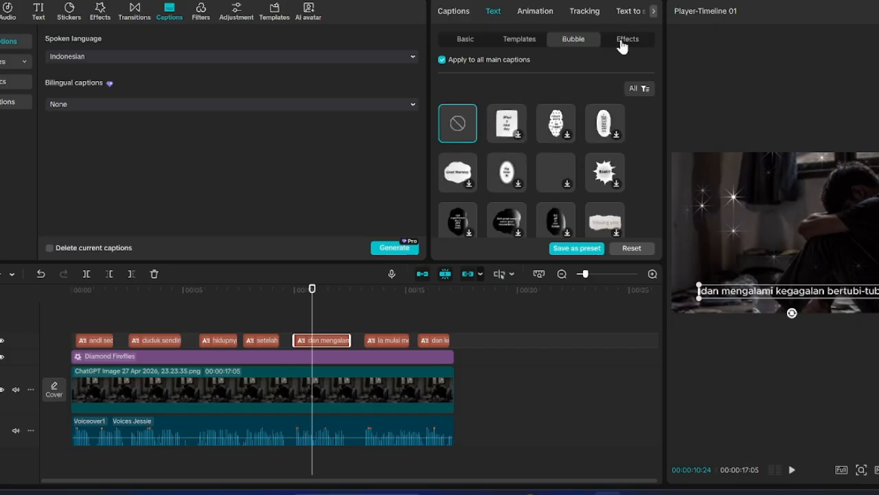
click(461, 42)
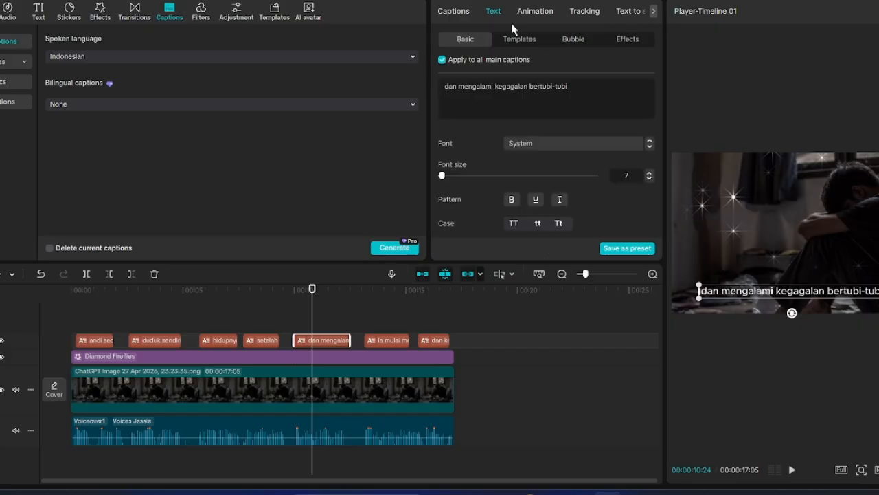
click(569, 43)
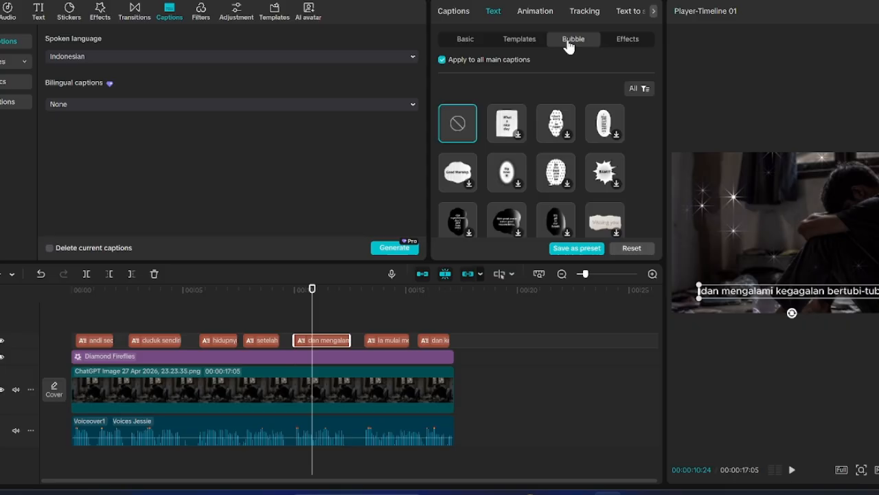
click(513, 46)
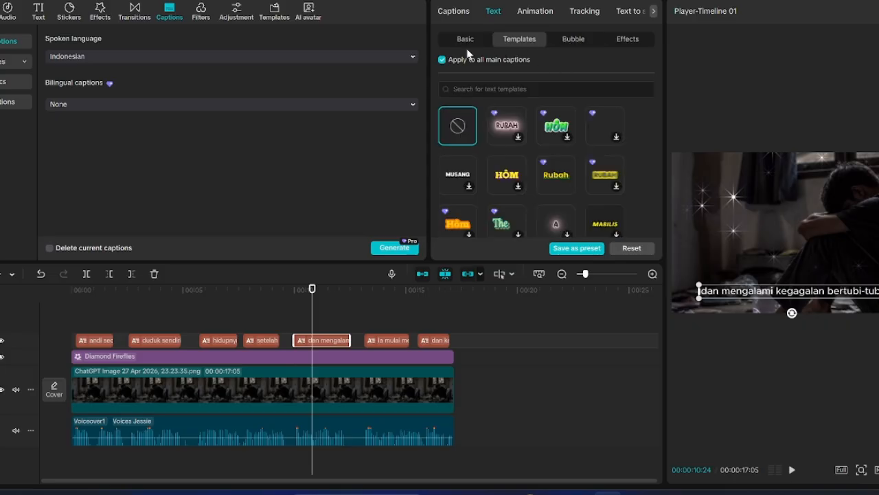
- Step through the later captions up to the final 'dan kehilangan arah hidup'
click(357, 299)
click(410, 290)
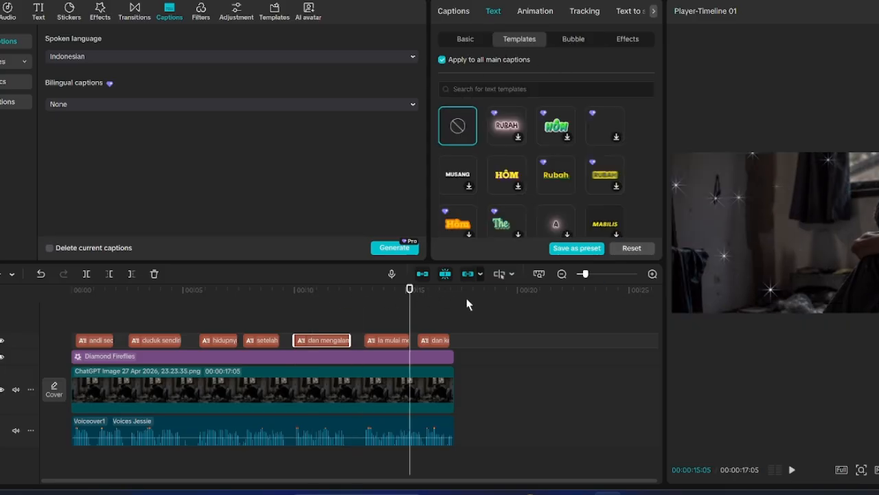
click(429, 290)
click(442, 291)
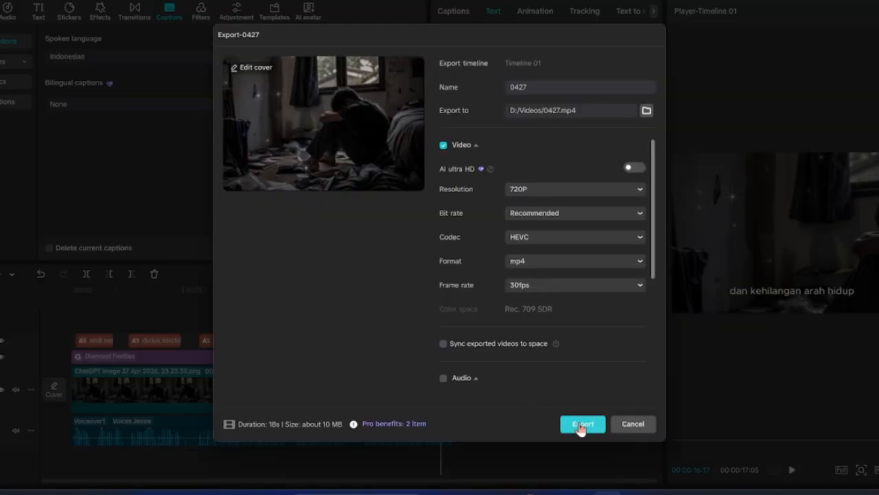
- Export the video as 0427.mp4 at 720P, then close the export window
click(582, 424)
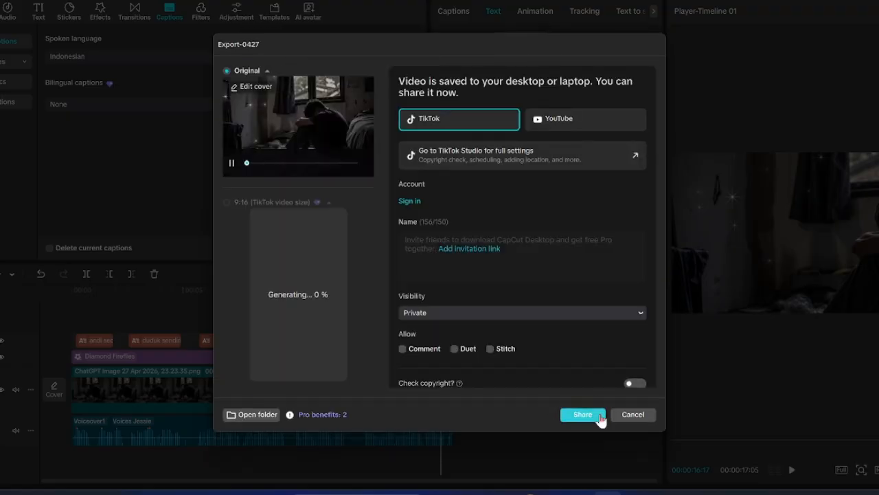
click(625, 419)
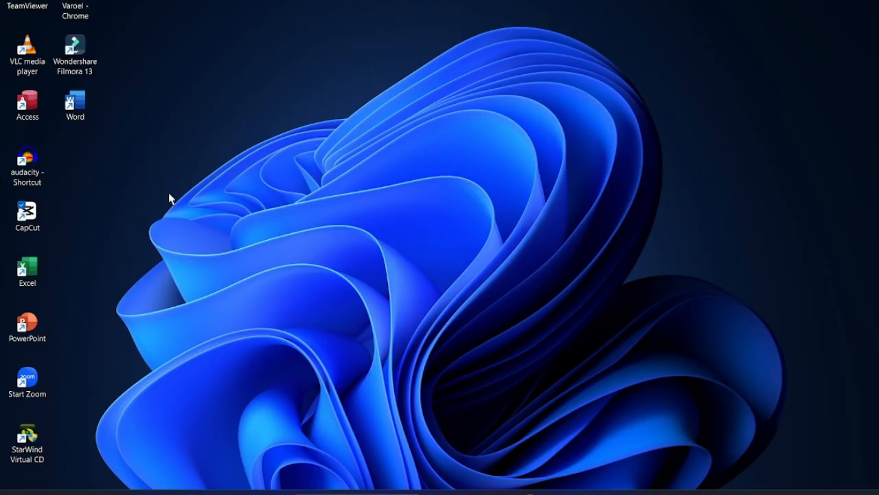
- Browse to Data (D:) > Videos in File Explorer and play 0427.mp4
key(super+e)
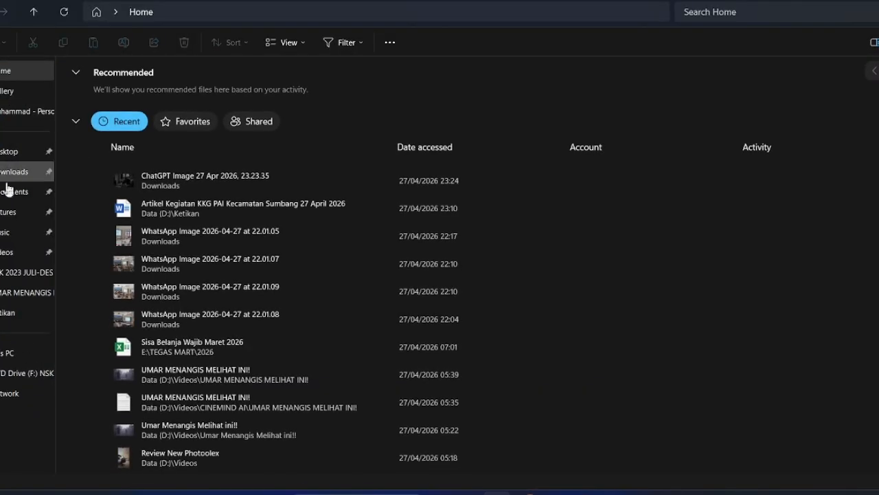
click(24, 353)
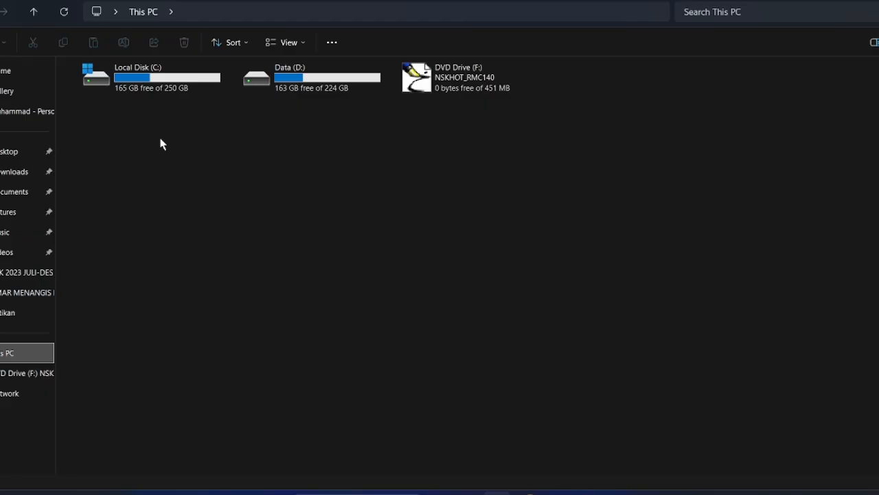
double_click(290, 80)
double_click(126, 163)
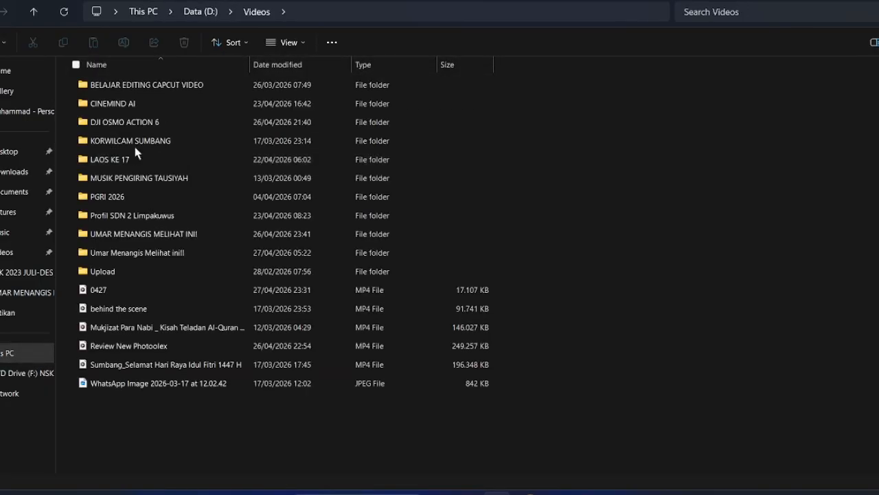
double_click(185, 294)
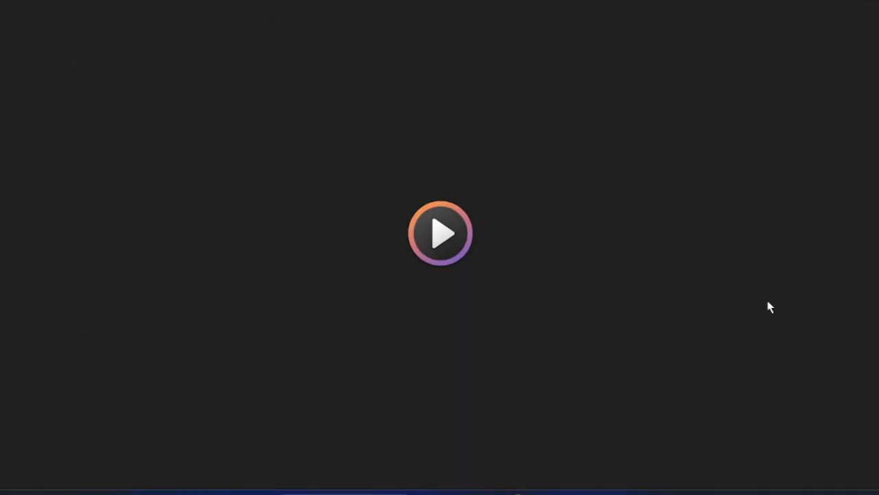